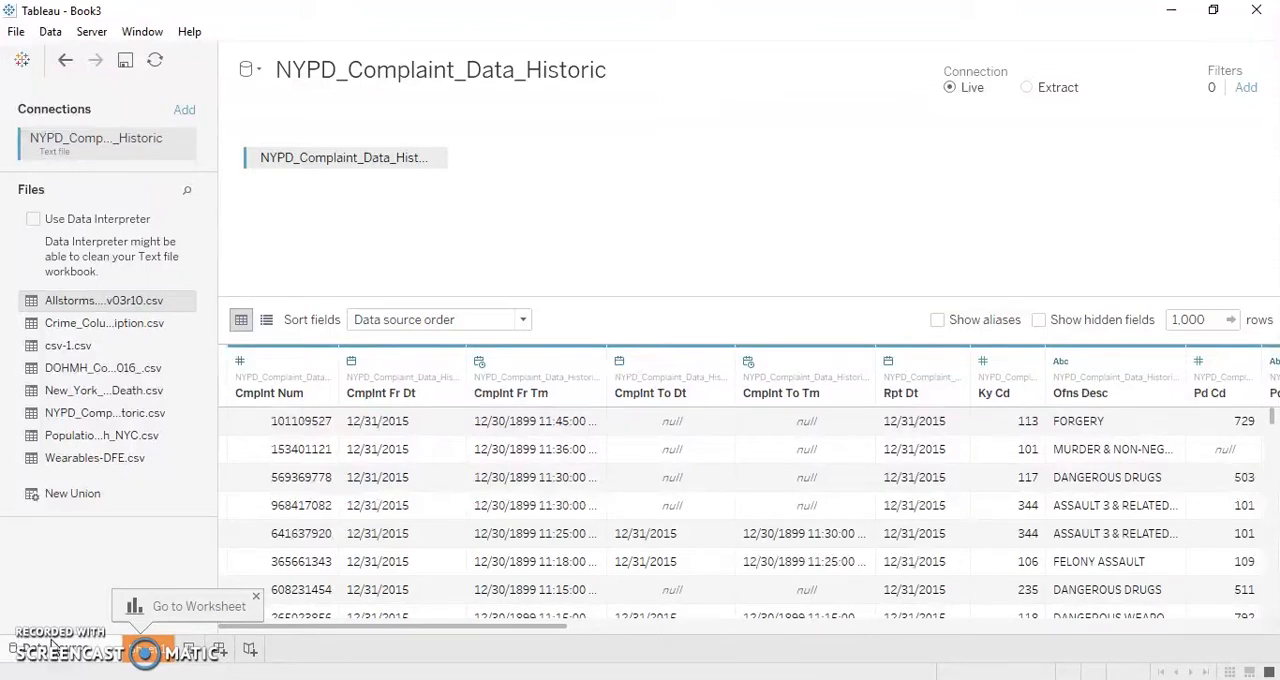
# - Open Sheet 1 and place the Pd Desc dimension in Columns
pyautogui.click(147, 651)
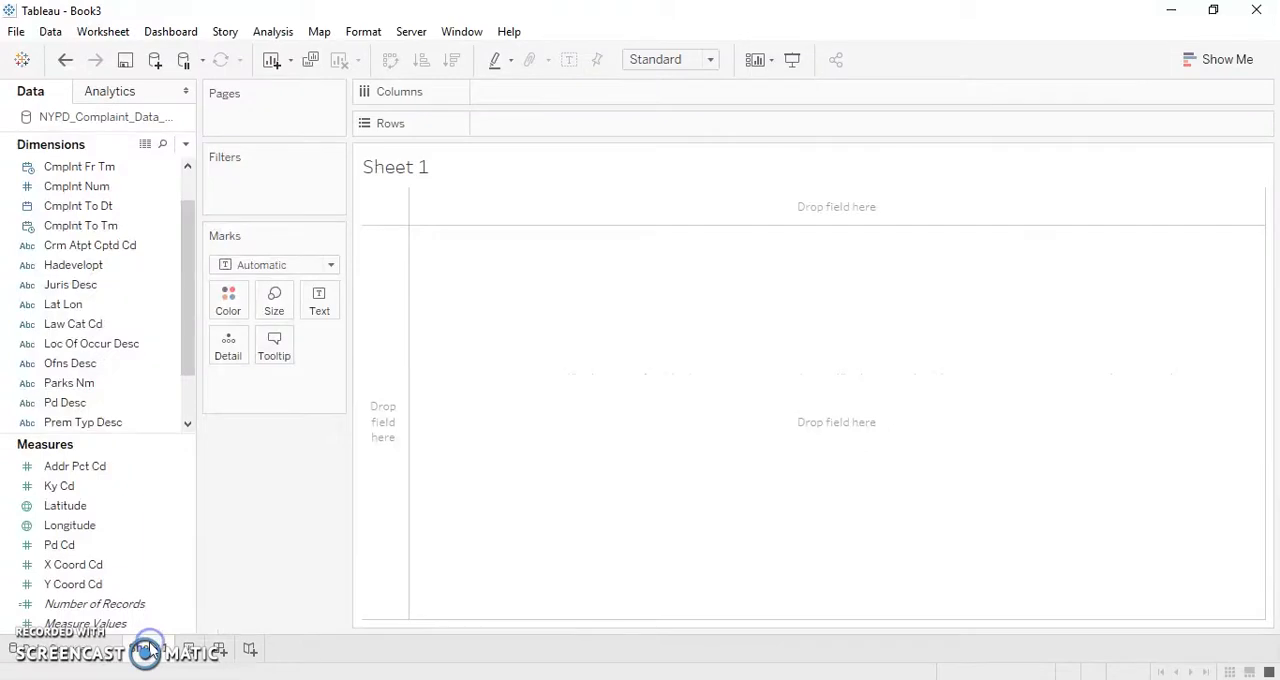
pyautogui.scroll(-1, 189, 312)
pyautogui.click(183, 325)
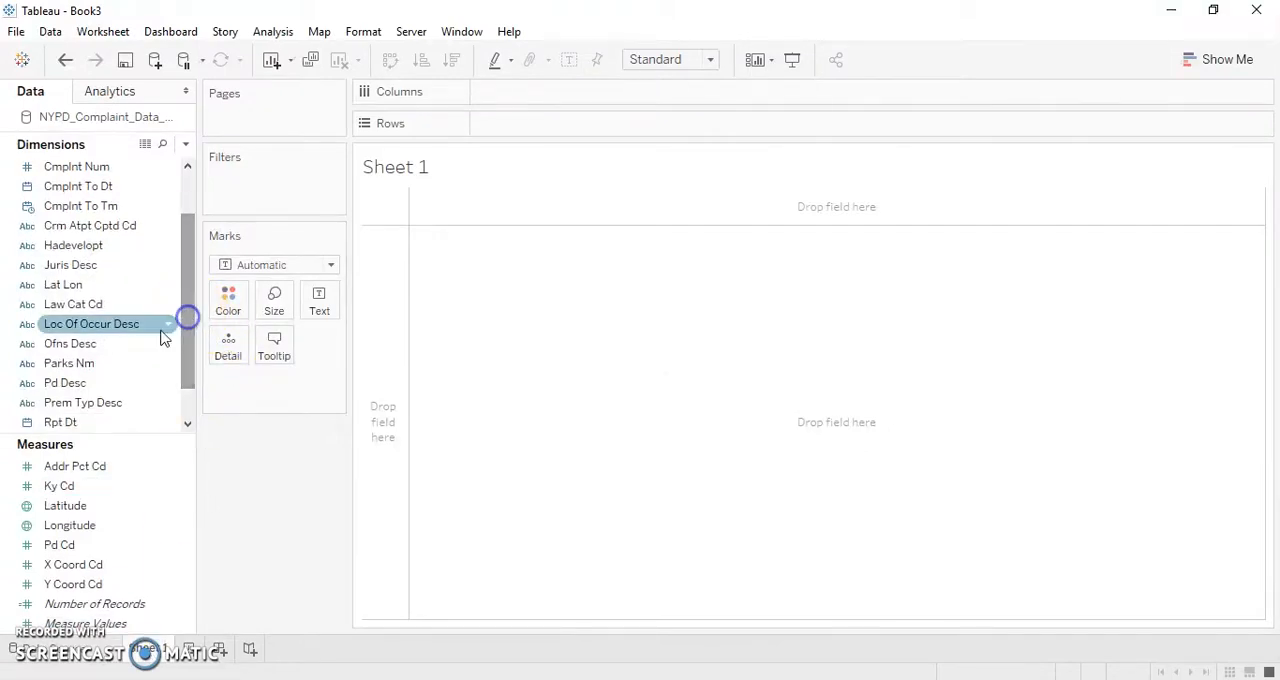
pyautogui.click(109, 383)
pyautogui.moveTo(109, 383); pyautogui.dragTo(521, 94)
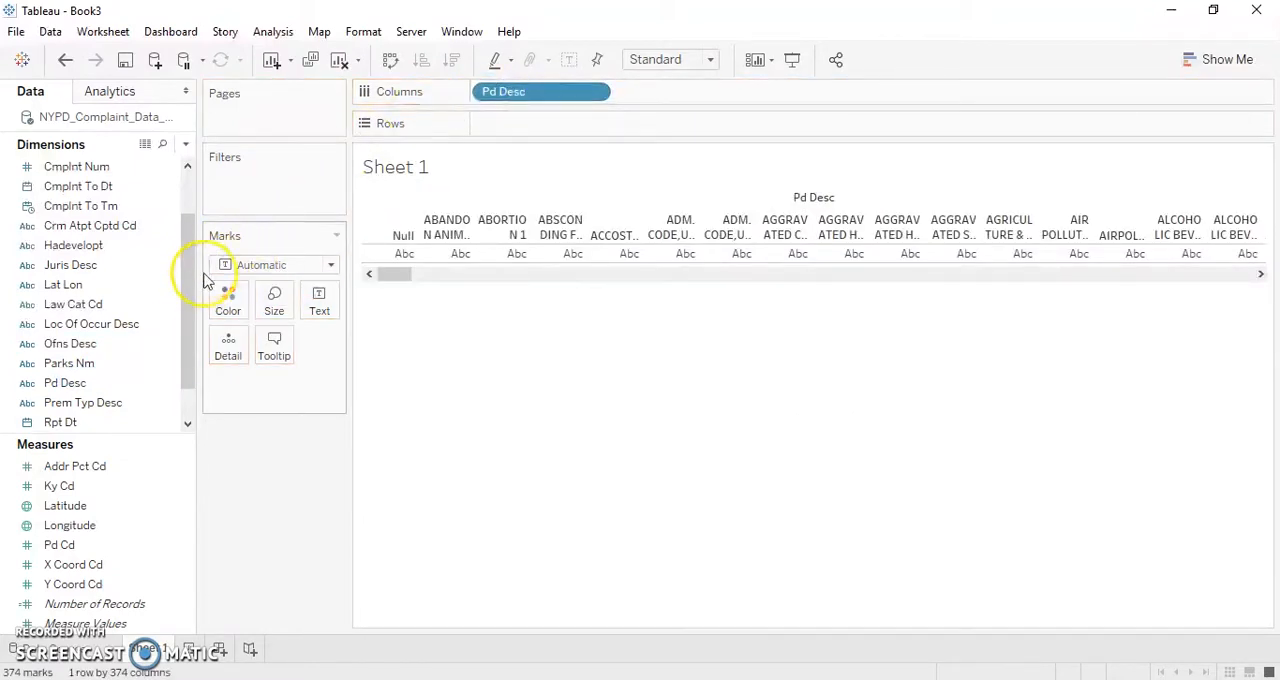
# - Add the year of Cmplnt Fr Dt to Columns after Pd Desc, and place Pd Desc in Rows
pyautogui.moveTo(190, 318); pyautogui.dragTo(183, 262)
pyautogui.click(157, 248)
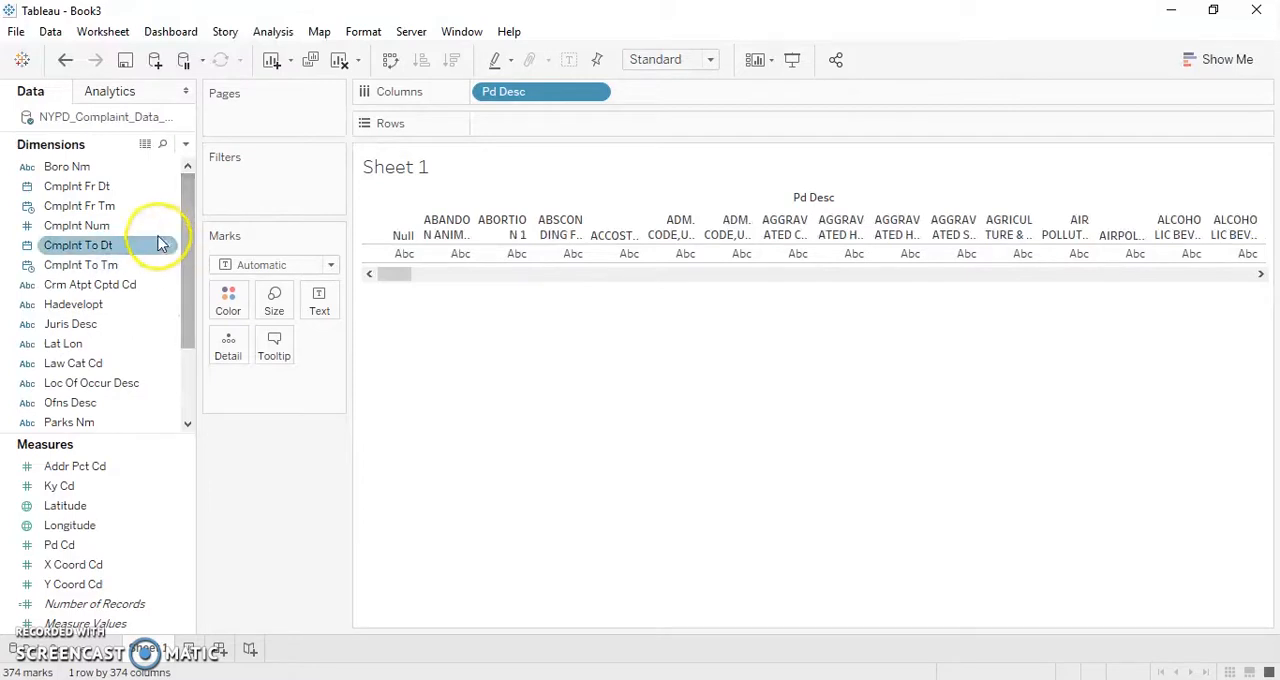
pyautogui.click(137, 206)
pyautogui.click(127, 191)
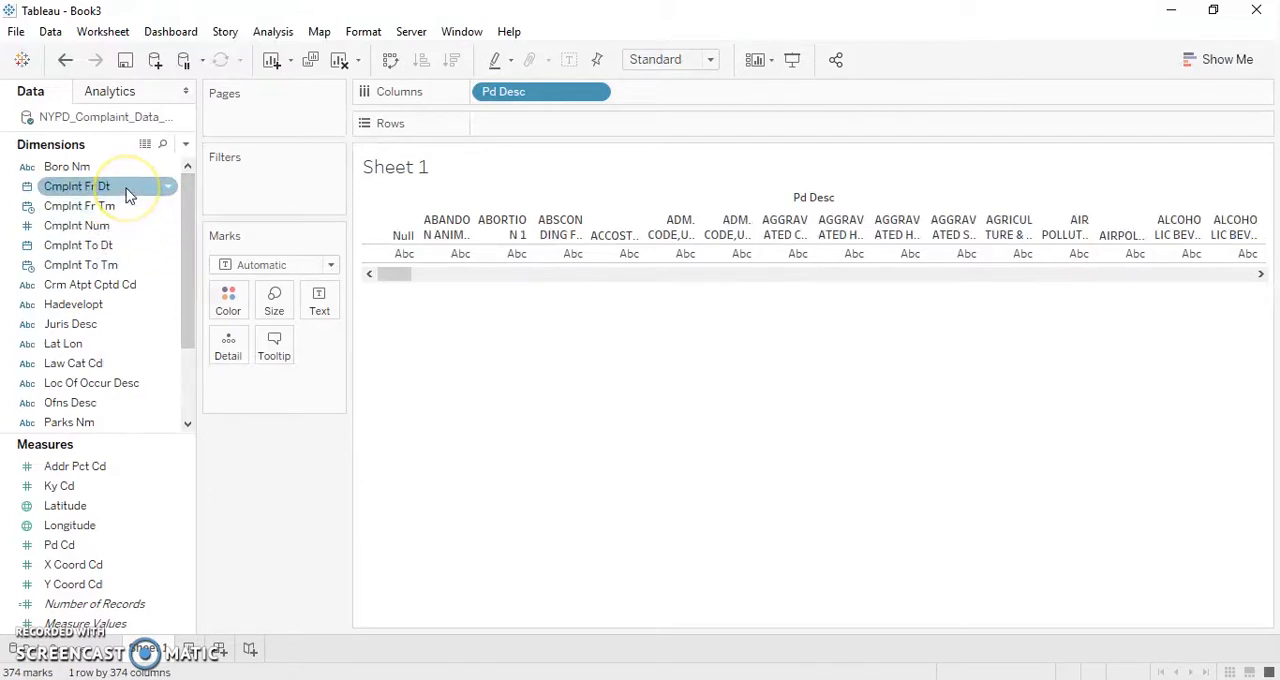
pyautogui.moveTo(127, 191); pyautogui.dragTo(683, 103)
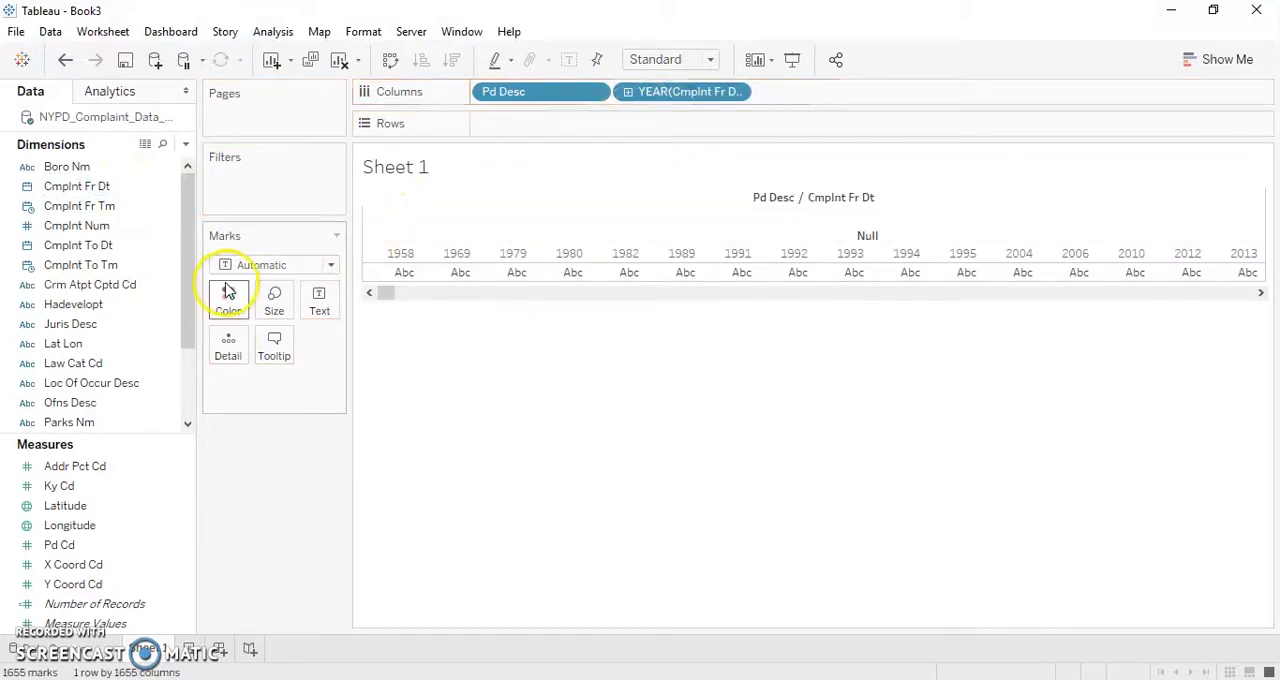
pyautogui.moveTo(193, 293); pyautogui.dragTo(563, 122)
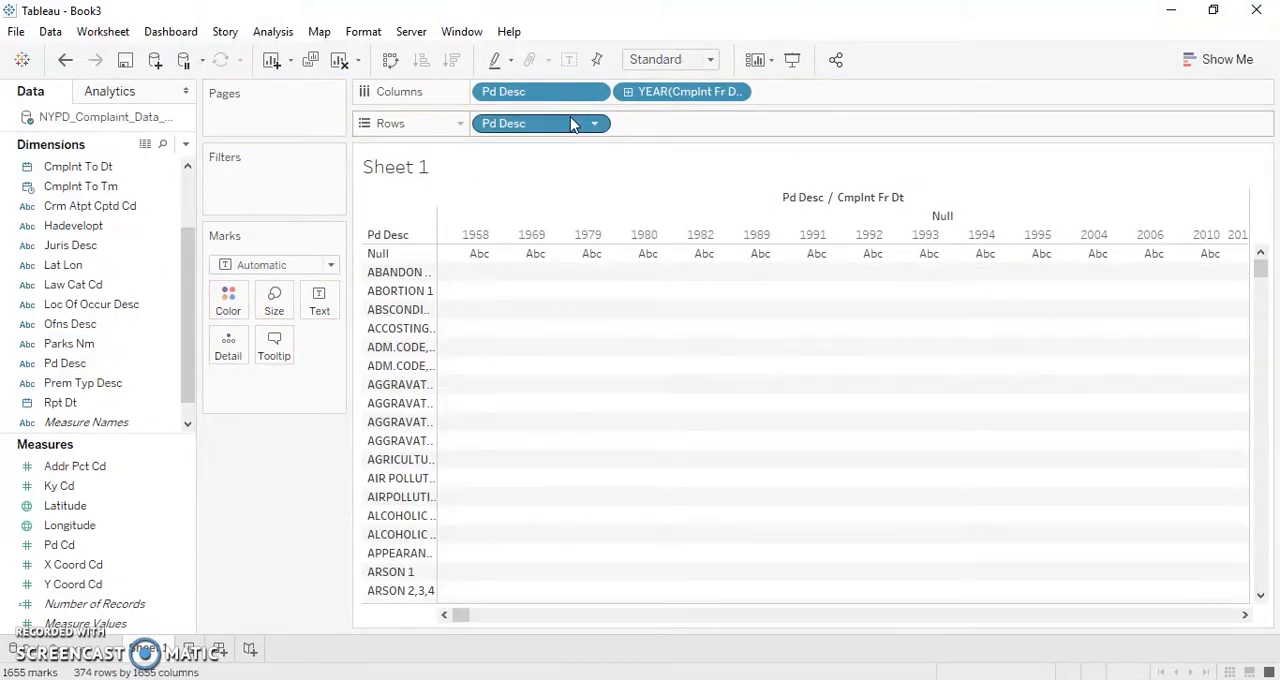
# - Filter the year of Cmplnt Fr Dt to include only 2013, 2014 and 2015
pyautogui.click(737, 94)
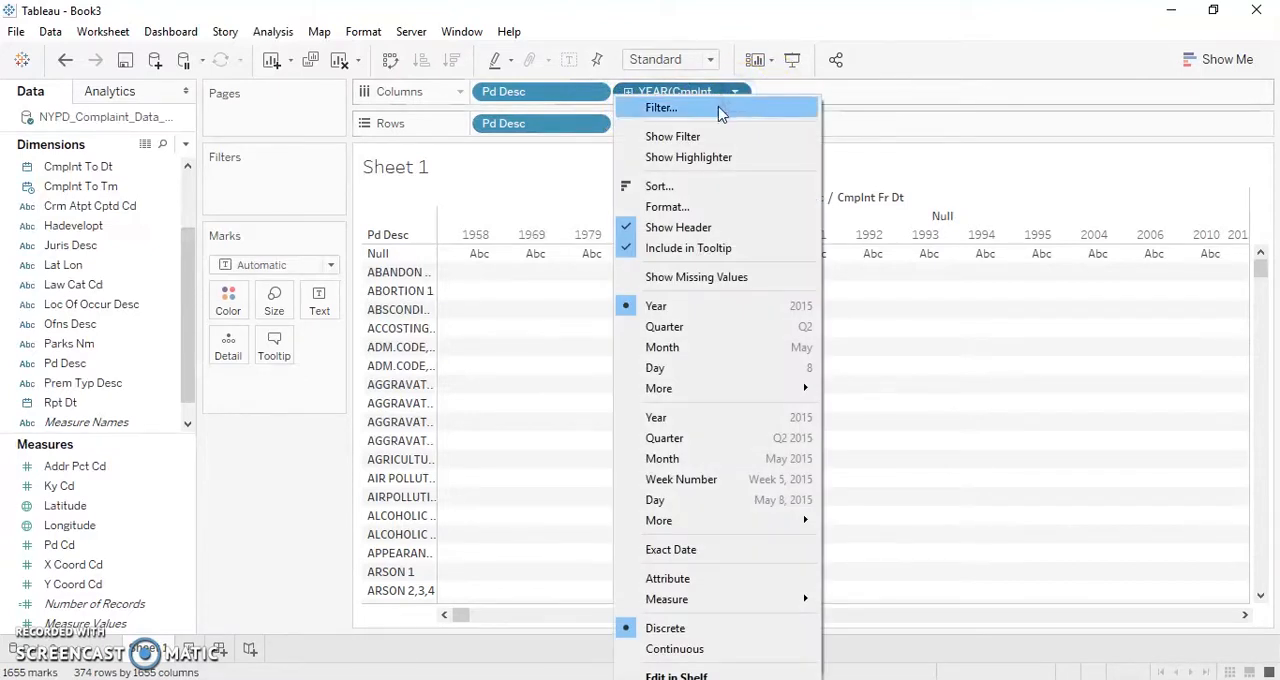
pyautogui.click(720, 108)
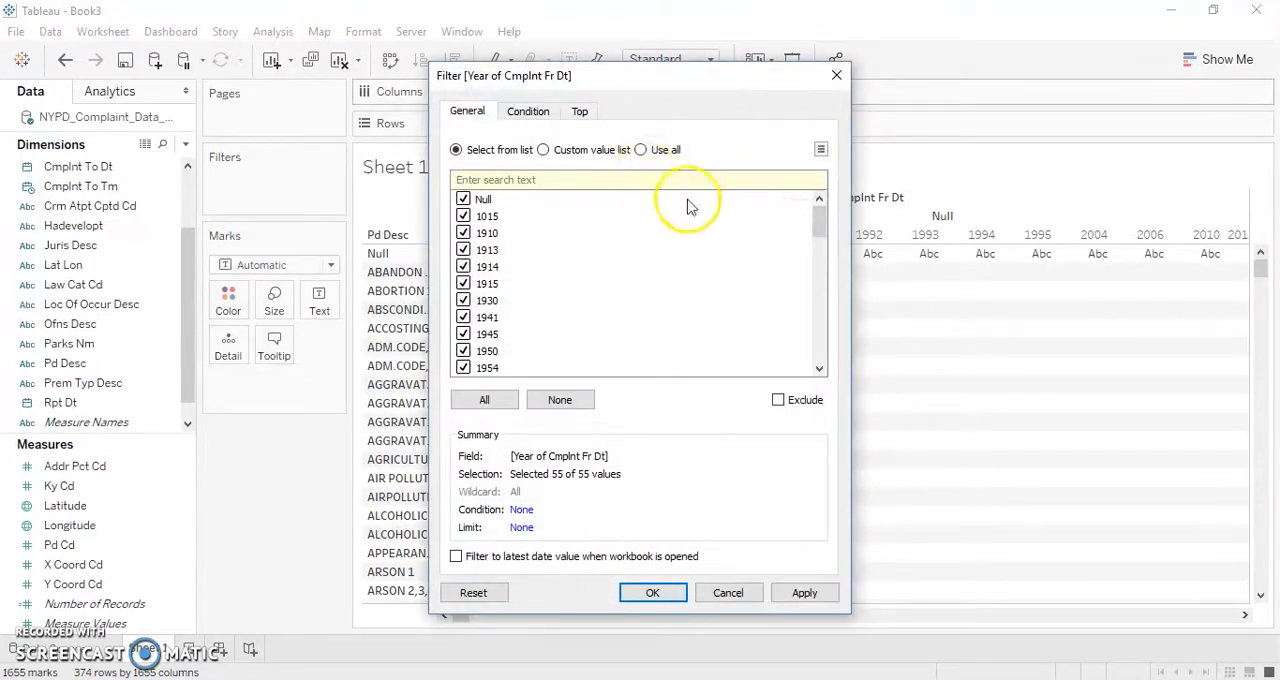
pyautogui.click(560, 400)
pyautogui.moveTo(823, 232); pyautogui.dragTo(822, 366)
pyautogui.click(463, 334)
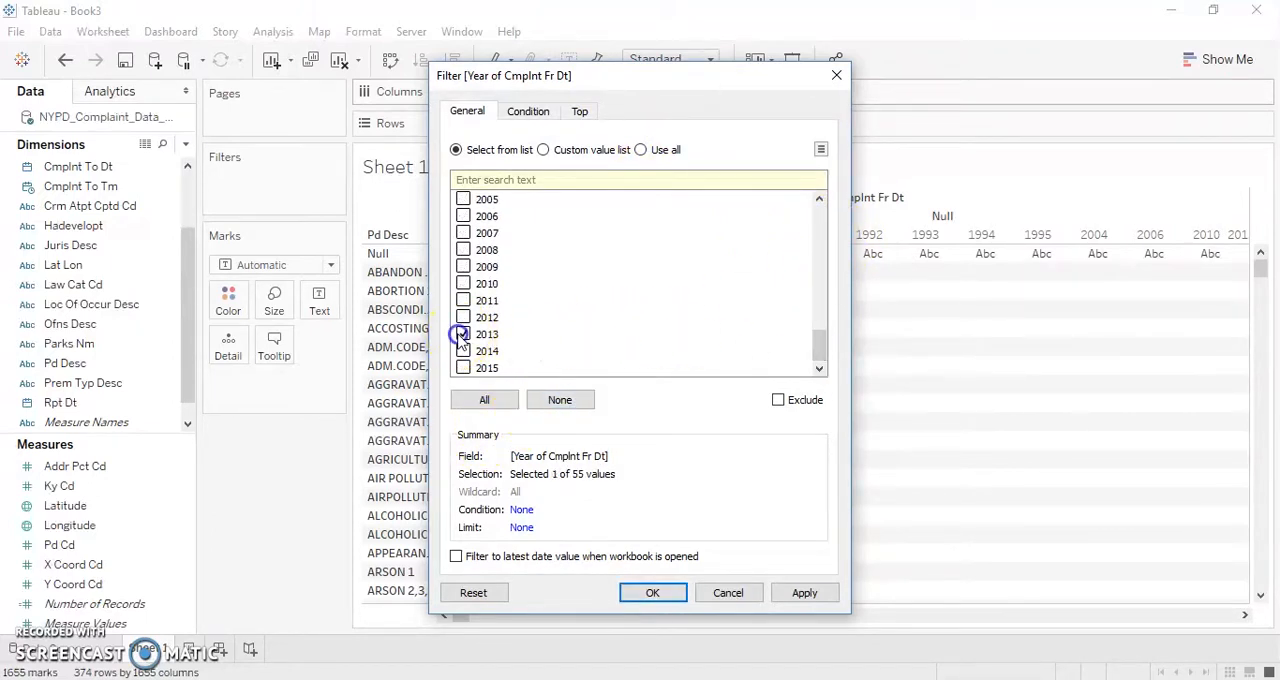
pyautogui.click(463, 351)
pyautogui.click(463, 368)
pyautogui.click(645, 593)
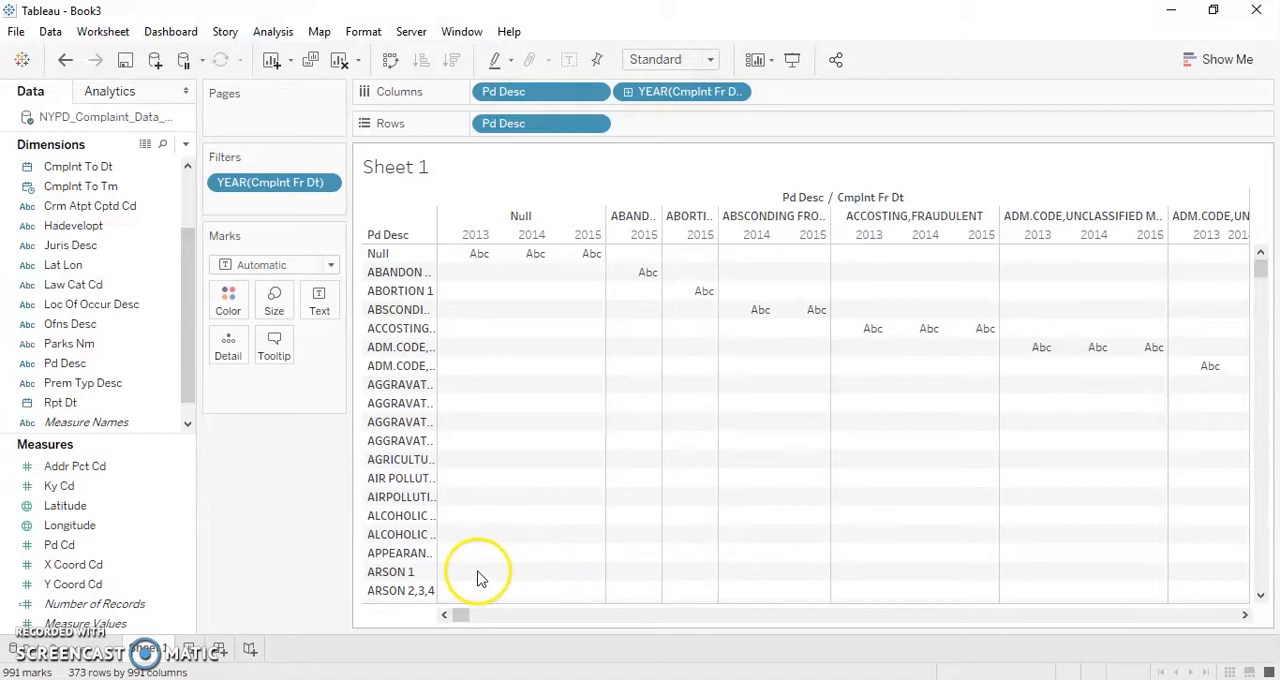
pyautogui.hotkey('ctrl', 'z')
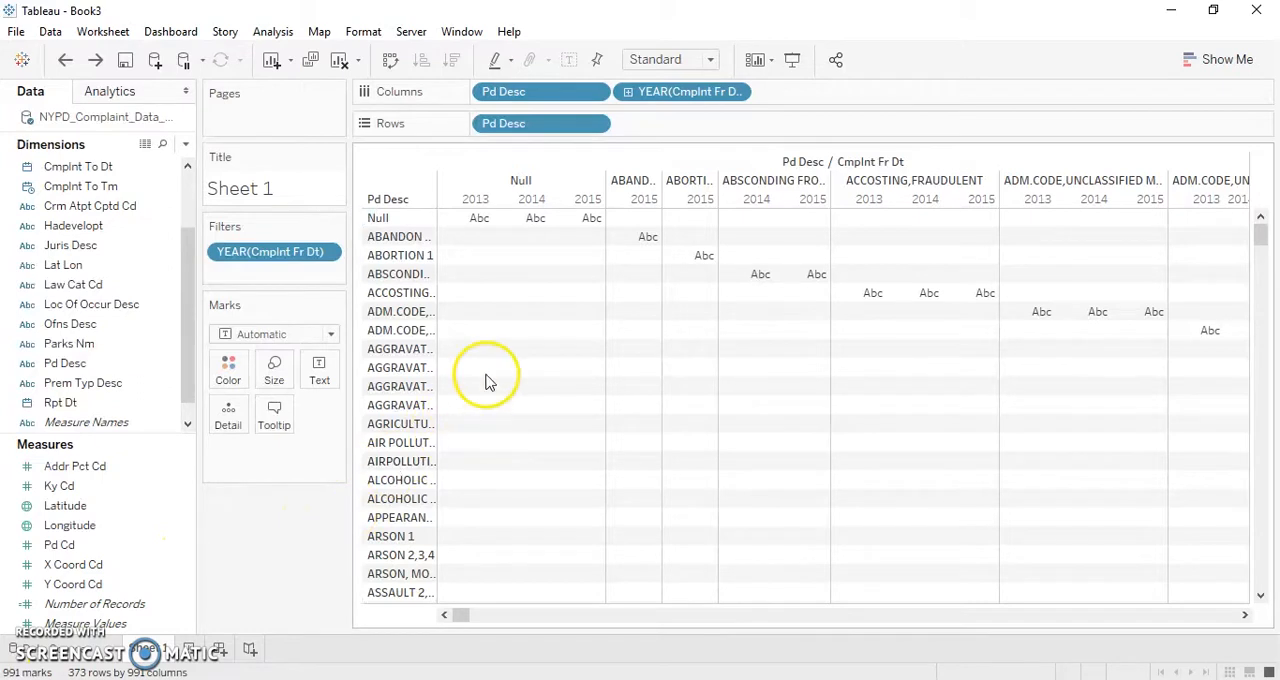
# - Filter Pd Desc to leave out the Null value while keeping all other complaint descriptions
pyautogui.click(595, 92)
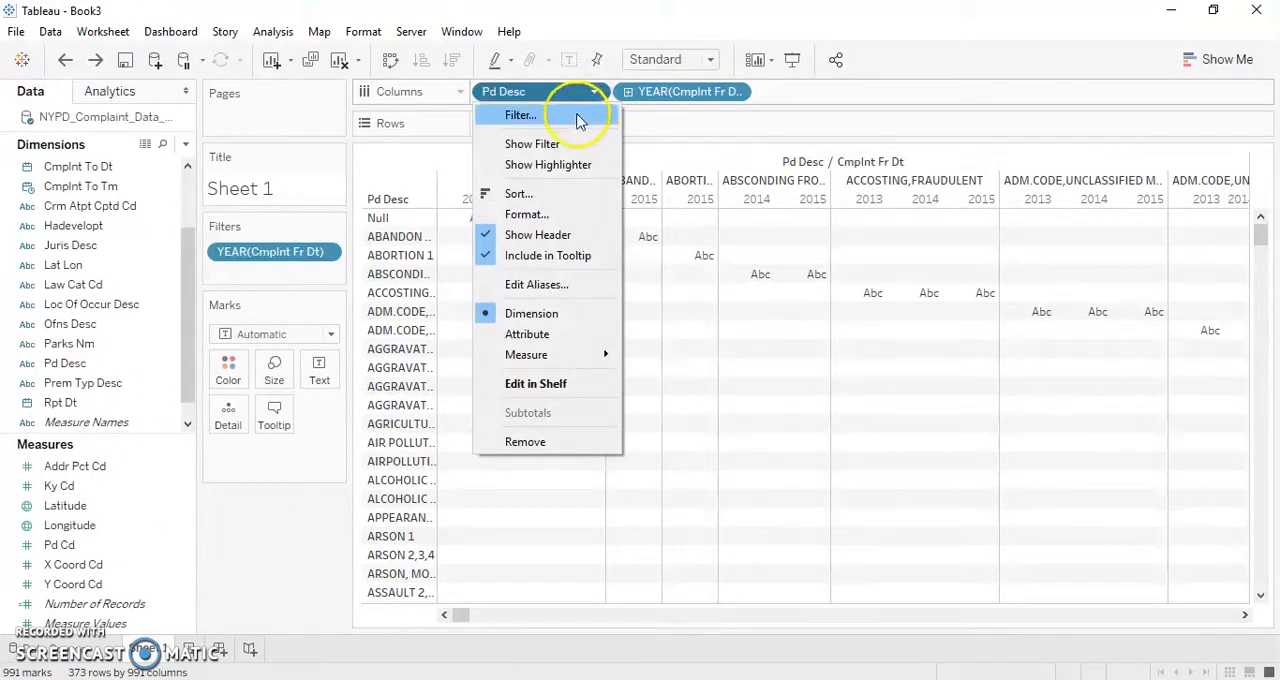
pyautogui.click(578, 117)
pyautogui.click(463, 211)
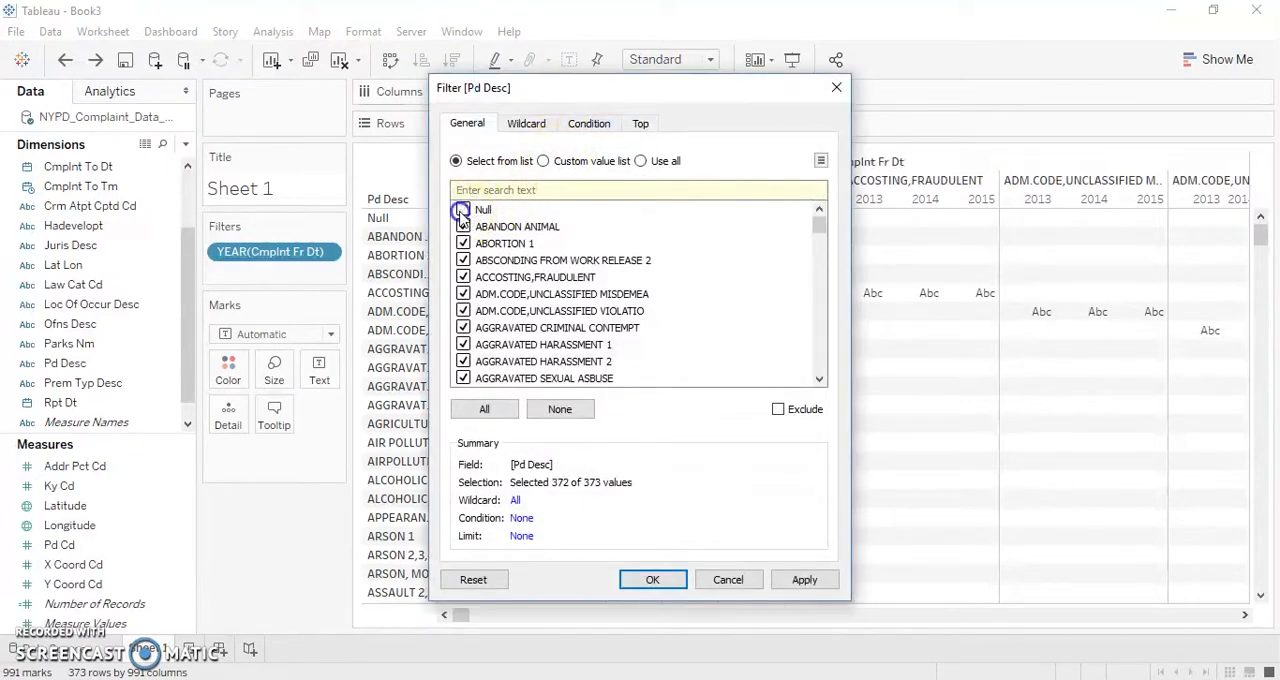
pyautogui.click(651, 580)
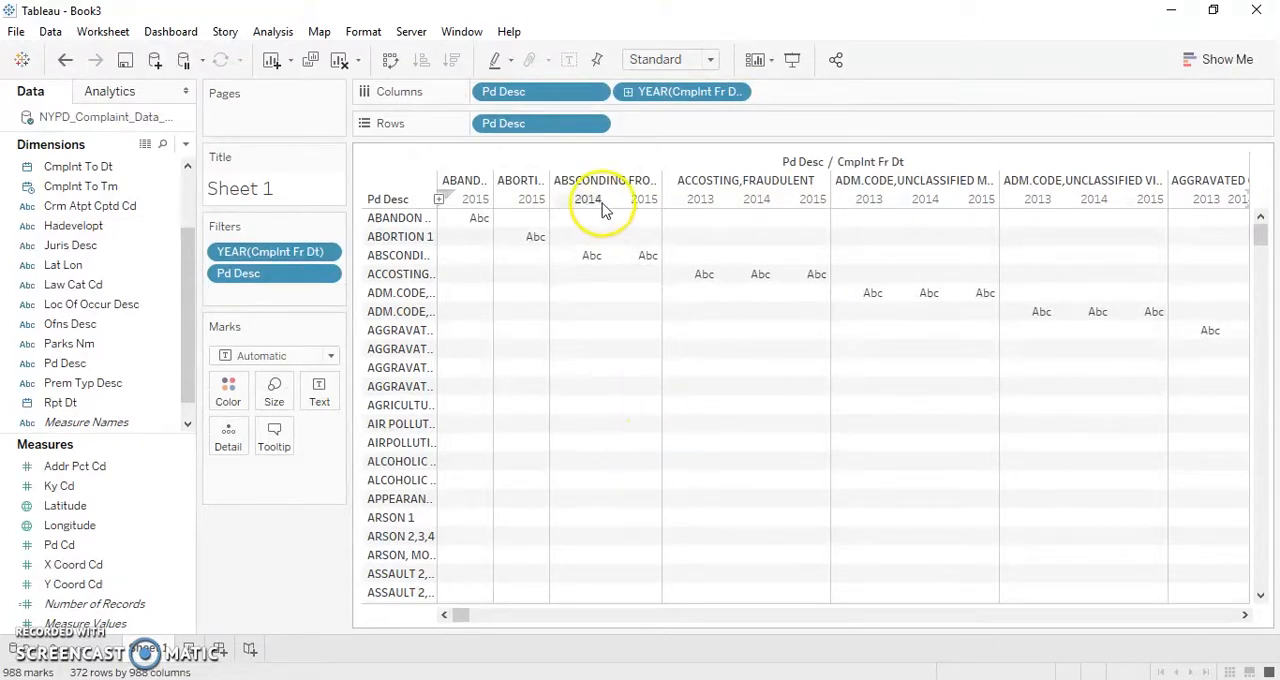
# - Convert Pd Desc in Rows to a Count measure and display the view as side-by-side bars
pyautogui.click(596, 124)
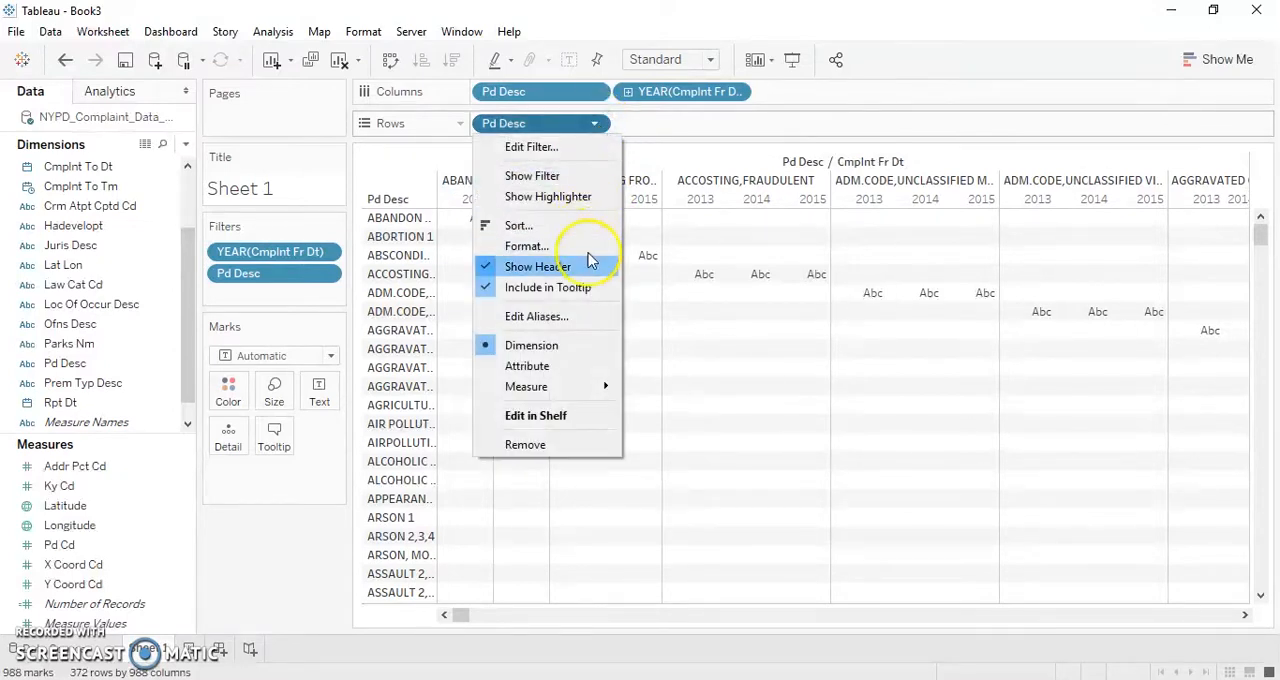
pyautogui.moveTo(580, 386)
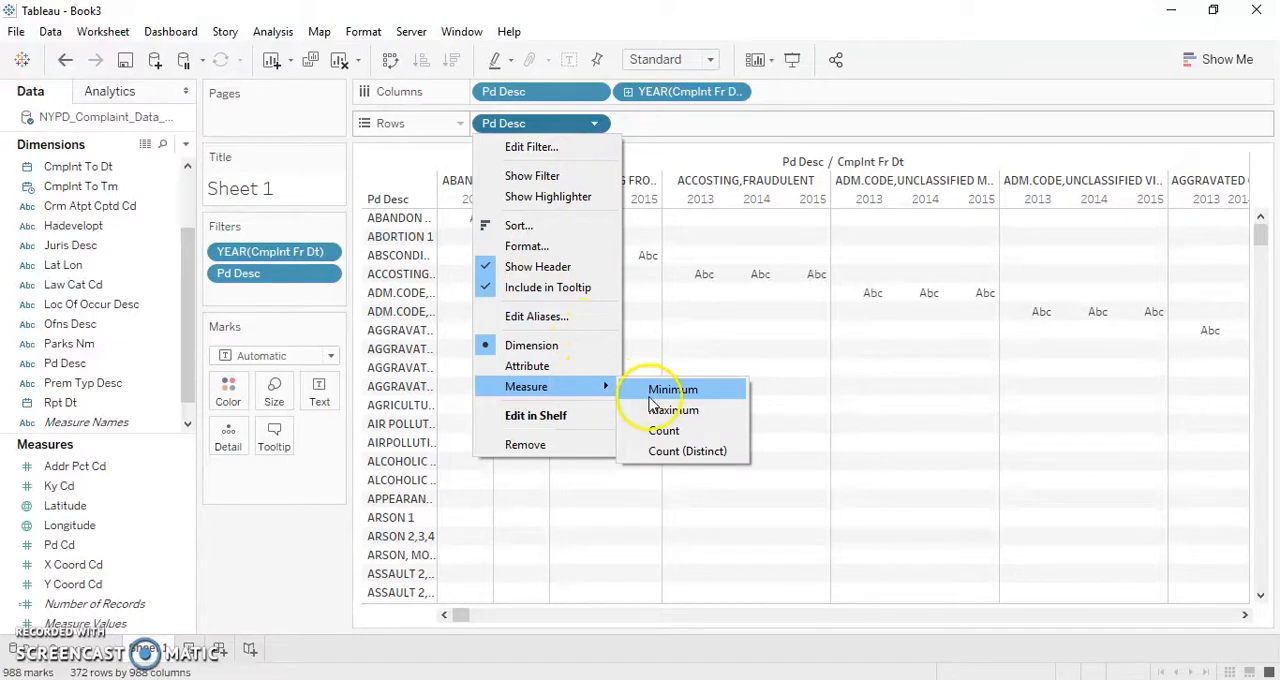
pyautogui.click(672, 432)
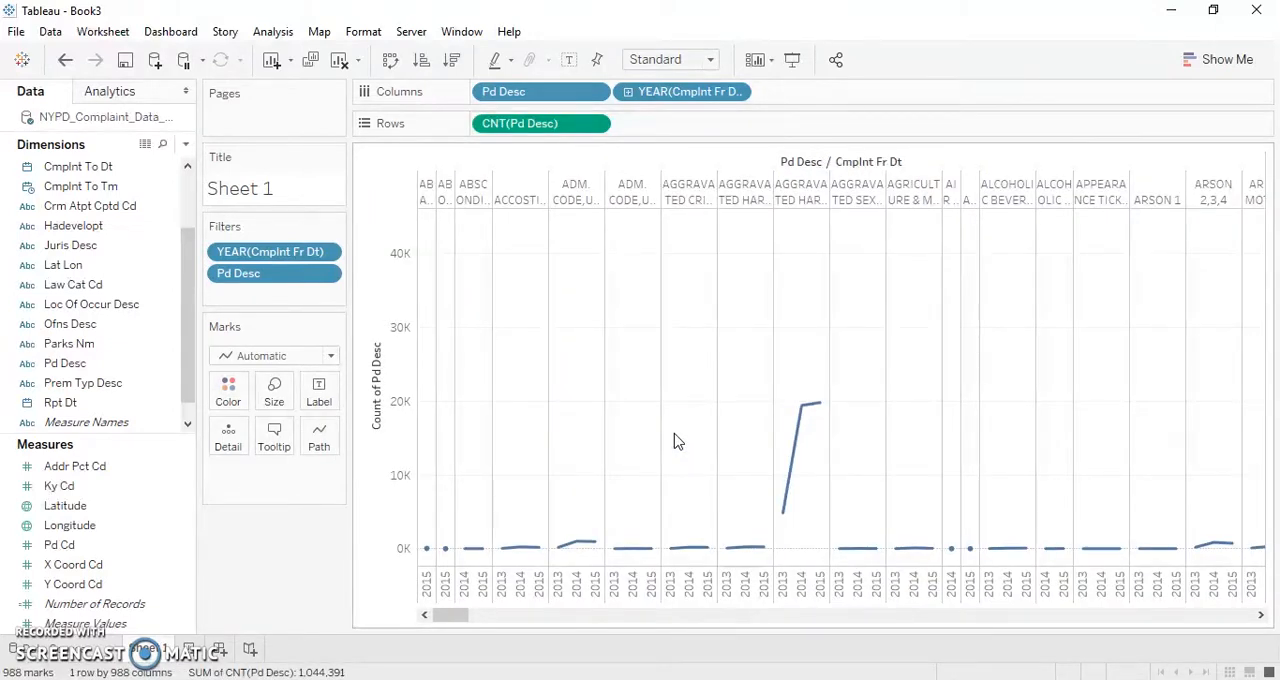
pyautogui.click(1200, 56)
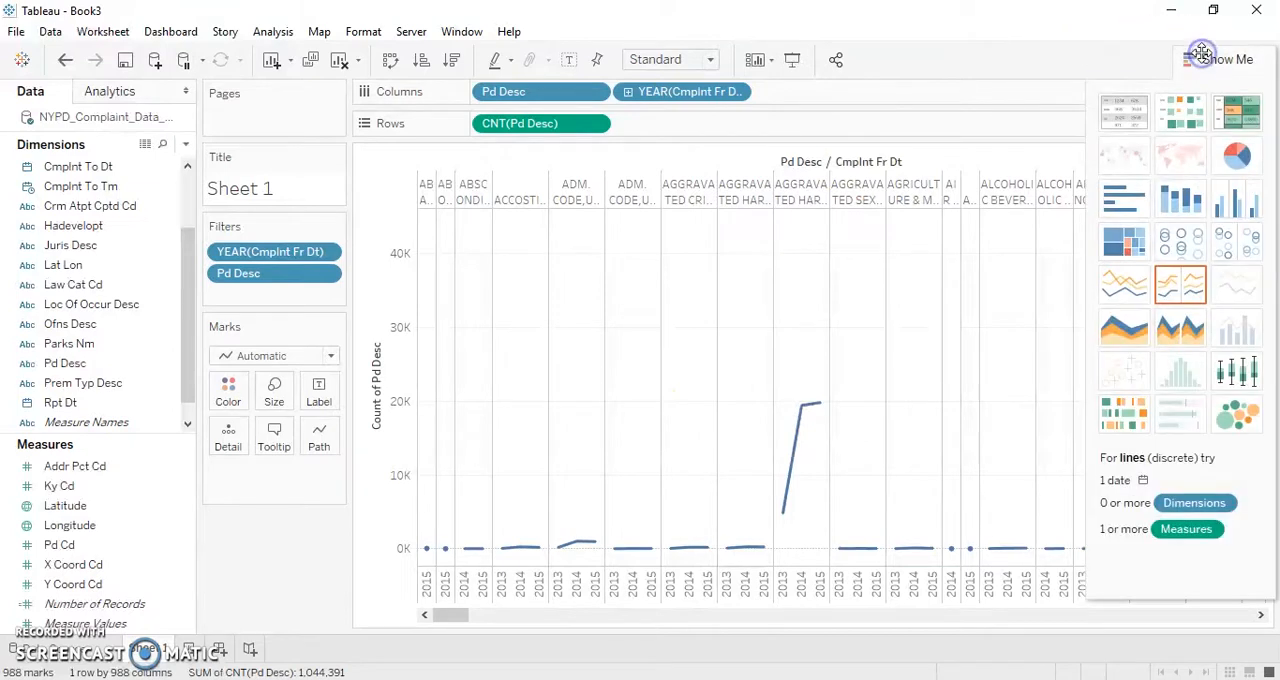
pyautogui.click(1225, 205)
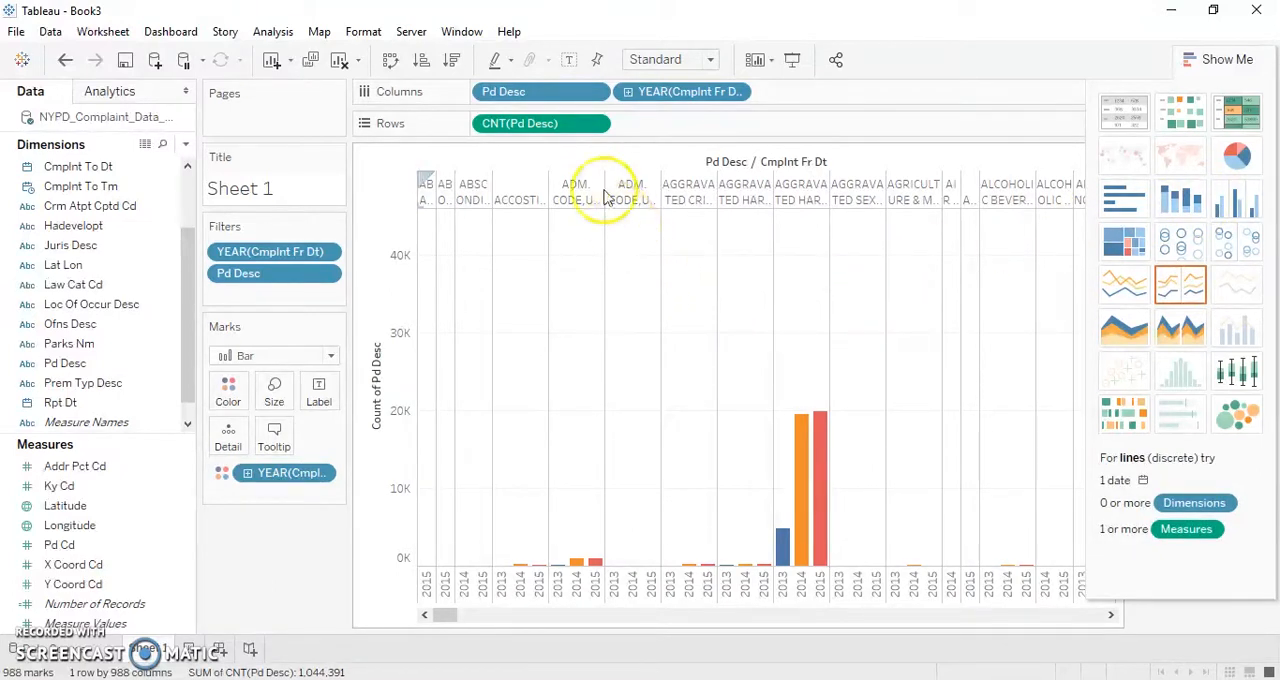
# - Sort Pd Desc in Columns in descending order by field, using the Count of Pd Desc
pyautogui.click(595, 98)
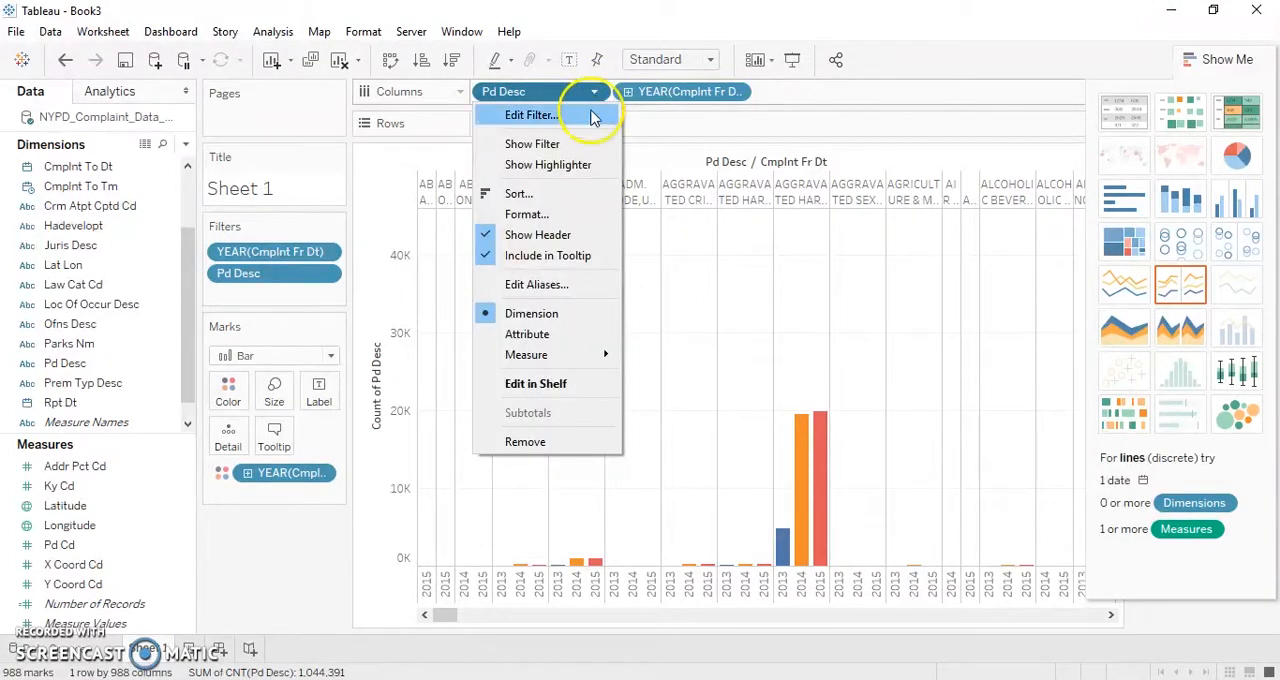
pyautogui.click(570, 193)
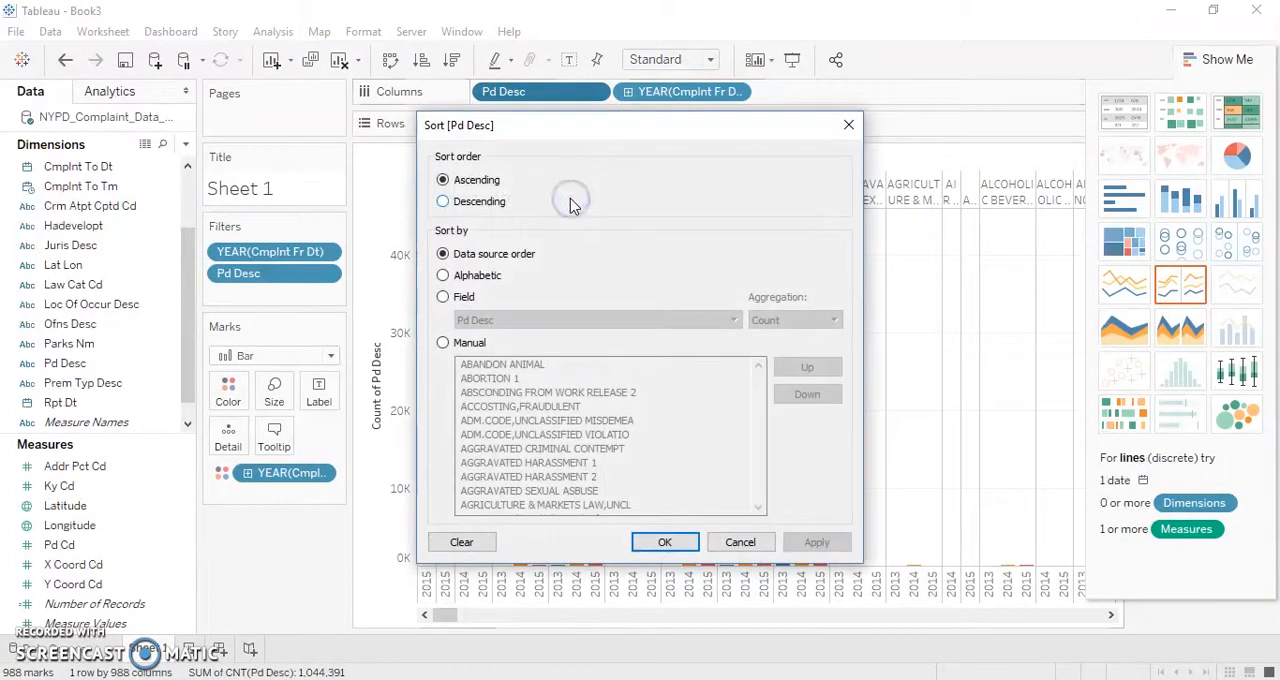
pyautogui.click(457, 203)
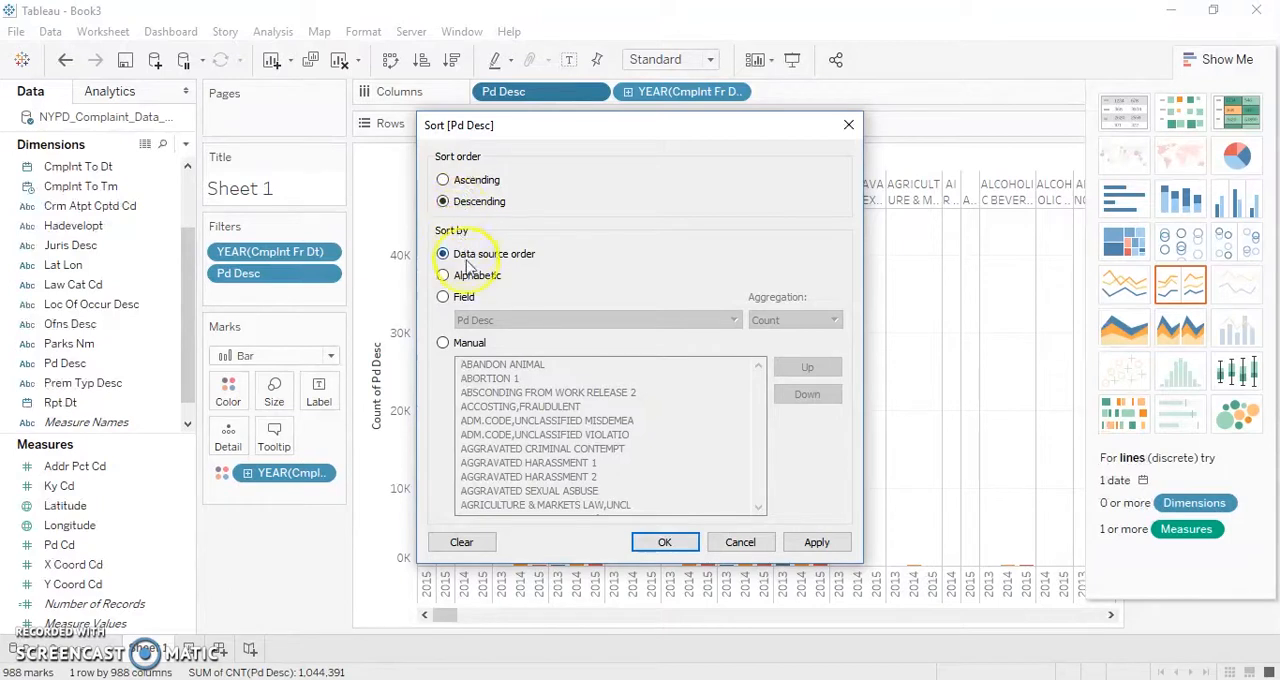
pyautogui.click(460, 300)
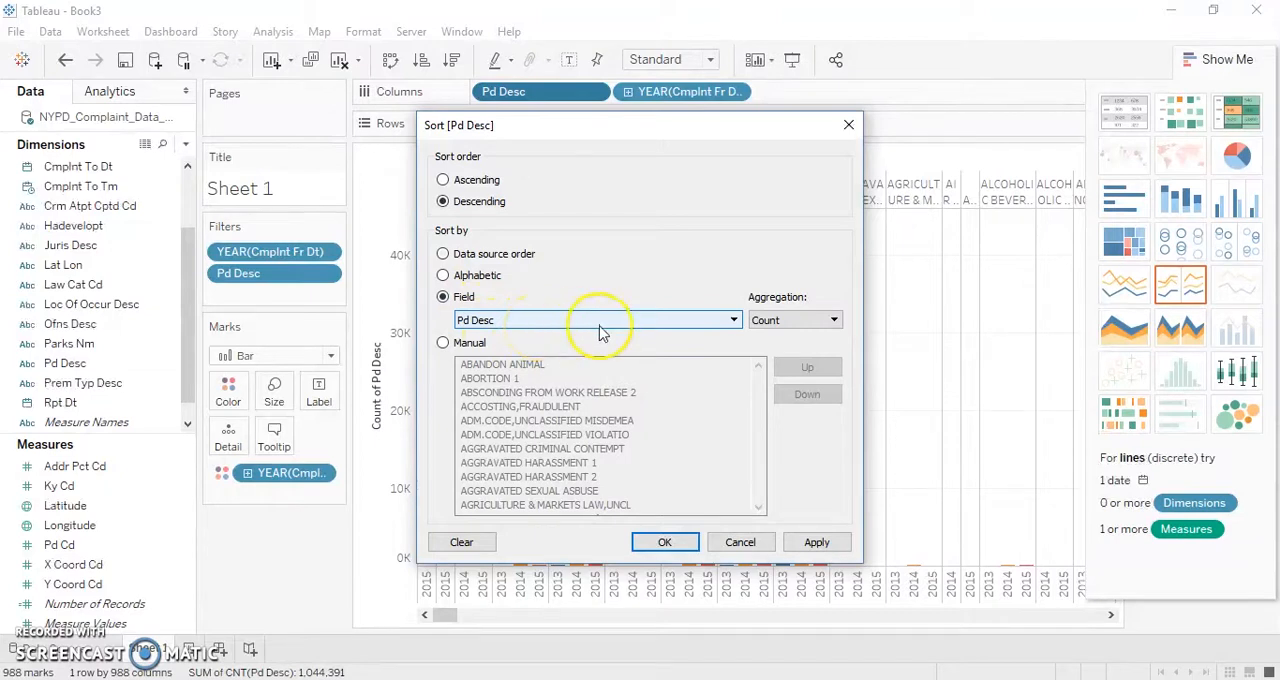
pyautogui.click(657, 540)
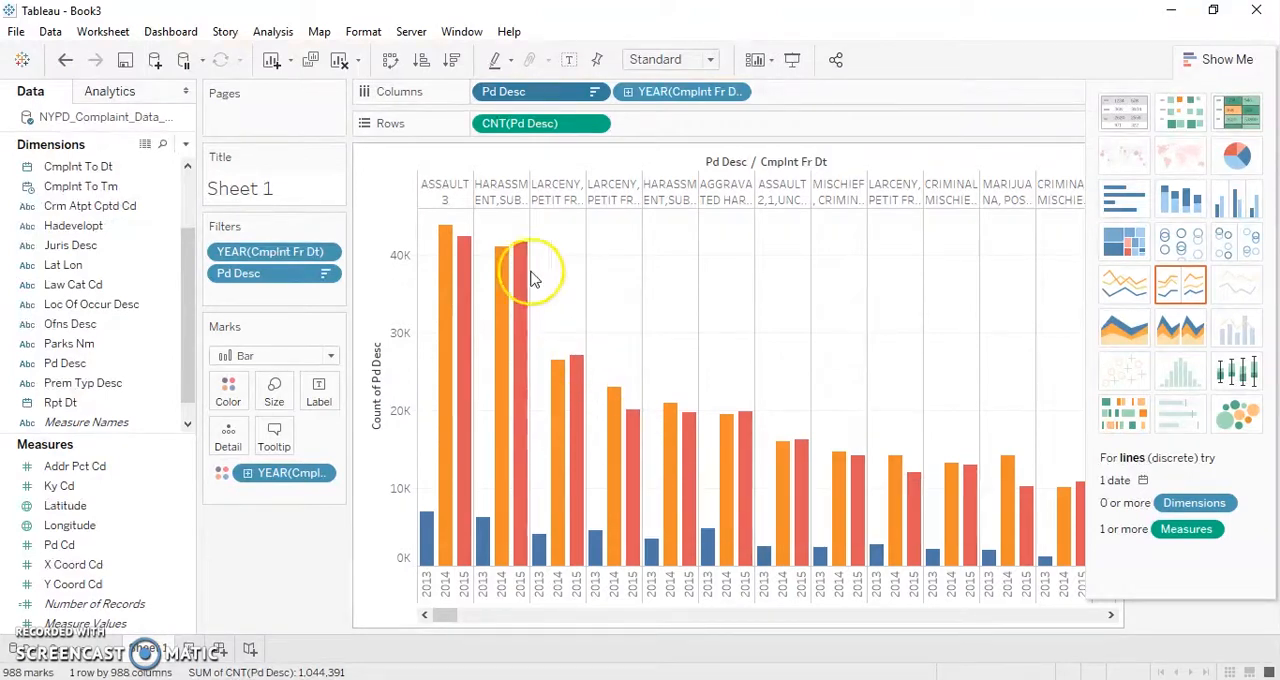
# - Replace the sheet title with "Complaints to NYPD - 2013-2015"
pyautogui.doubleClick(275, 196)
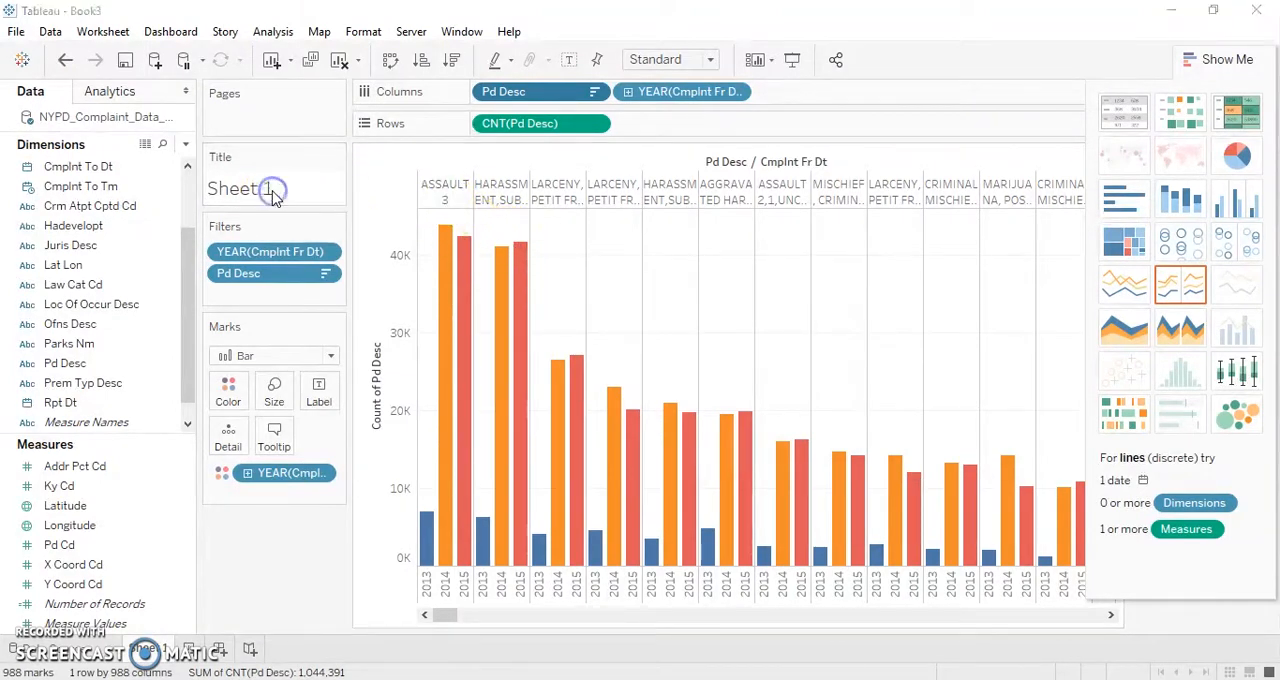
pyautogui.moveTo(815, 367); pyautogui.dragTo(590, 363)
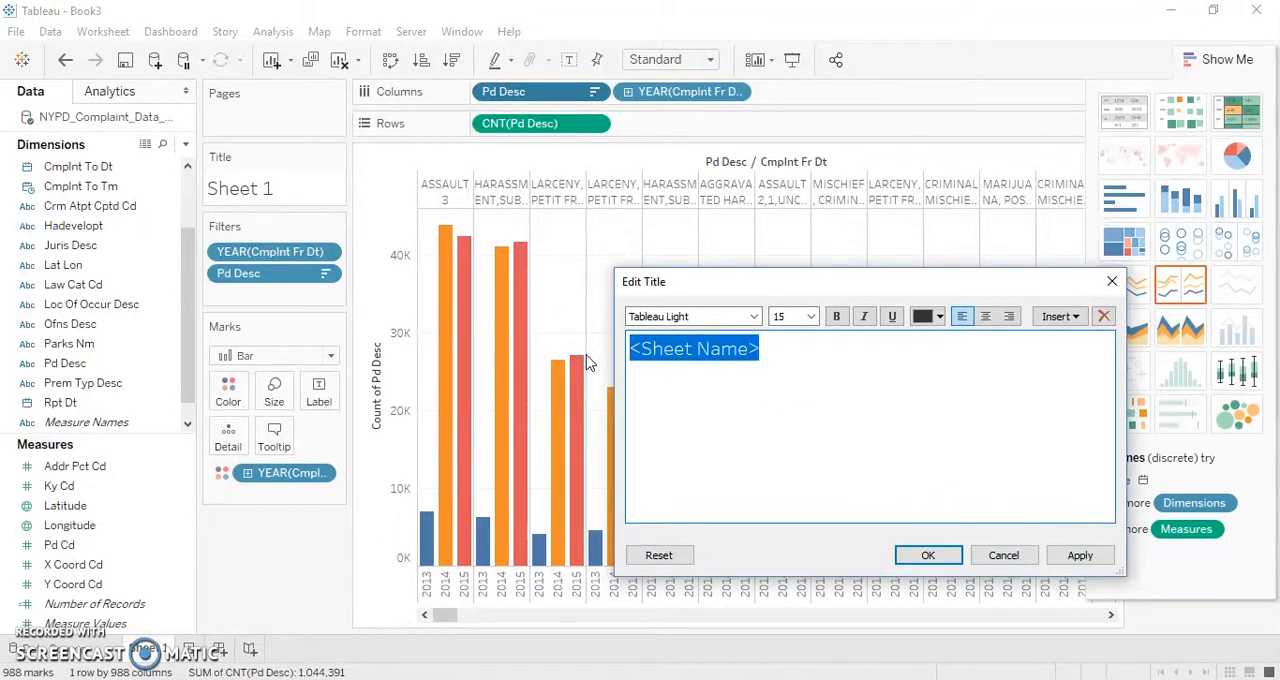
pyautogui.write('Com')
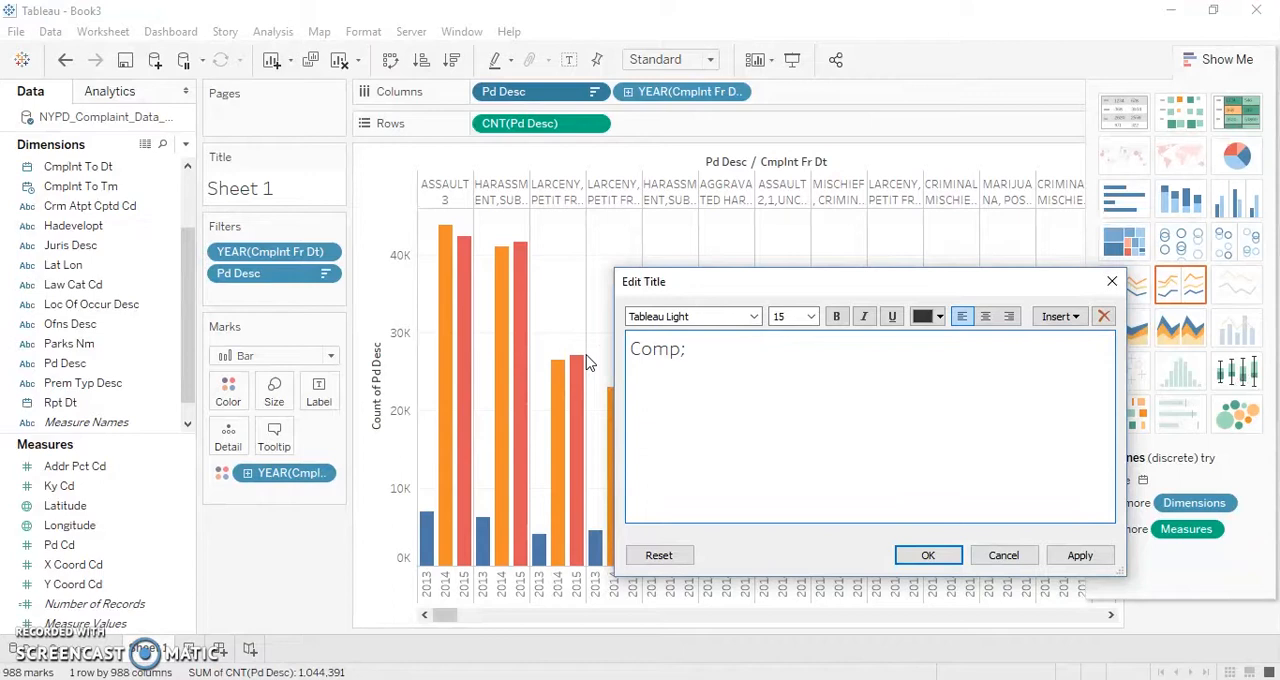
pyautogui.write('plaints to NYPD ')
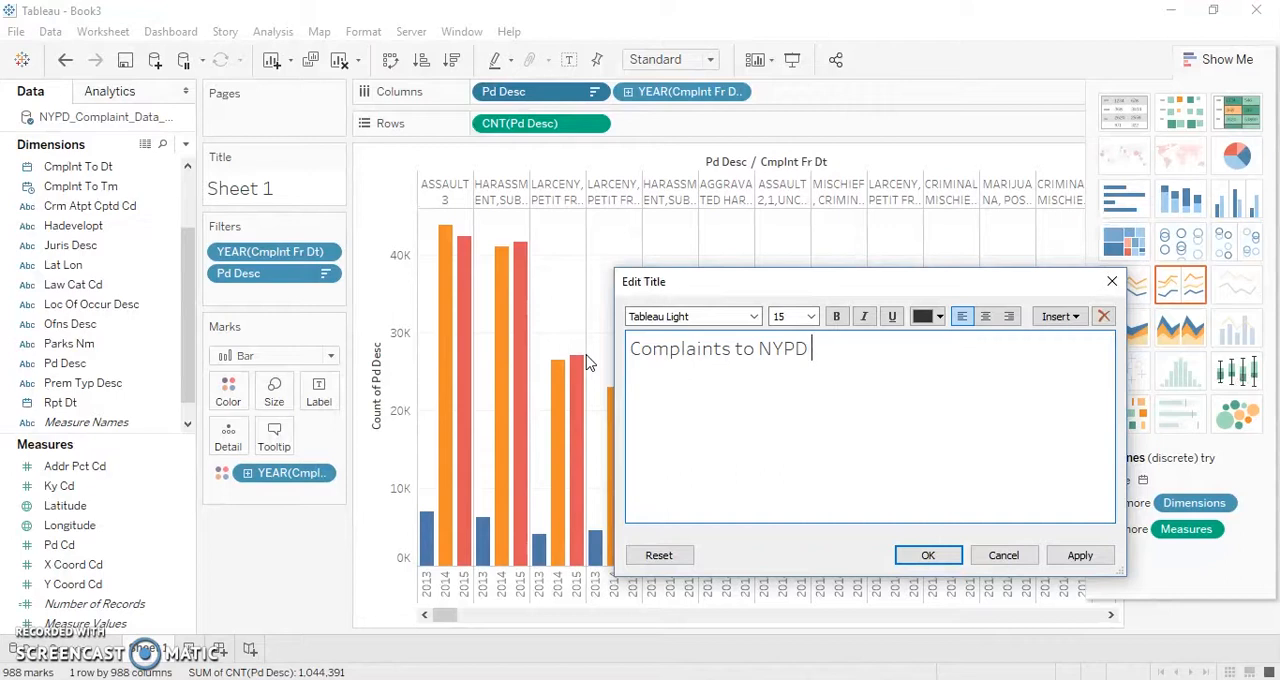
pyautogui.write('- 2013-2015')
pyautogui.click(945, 554)
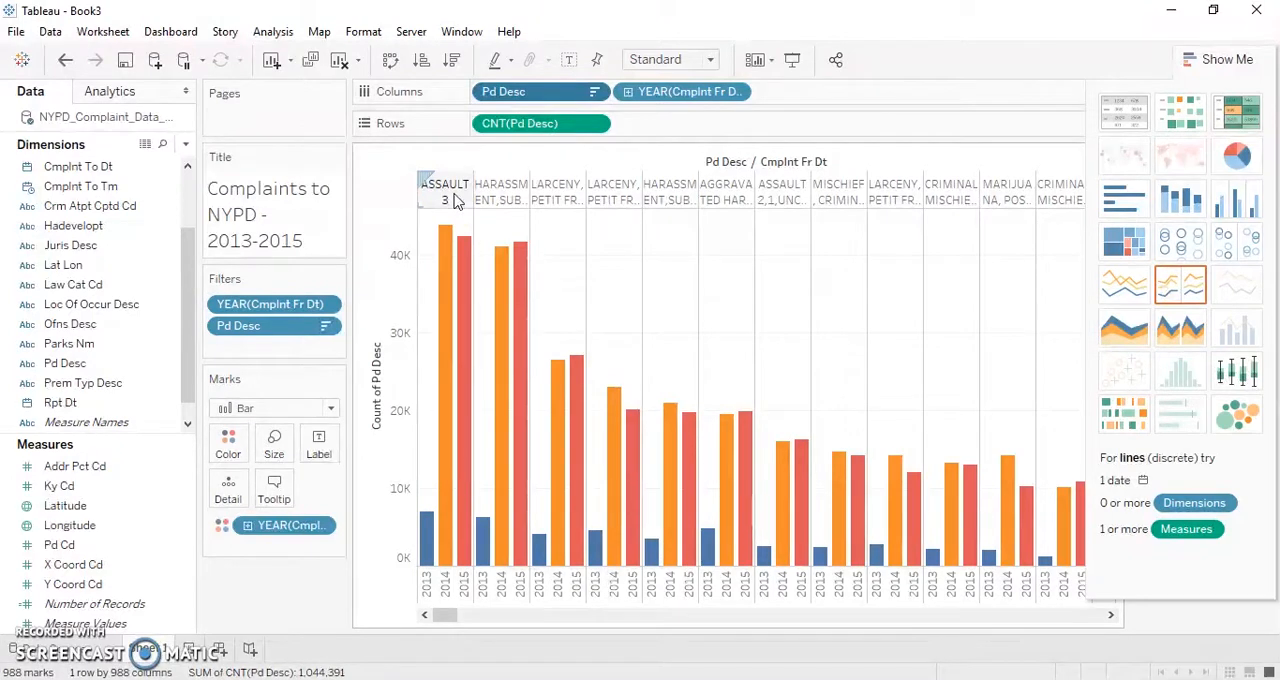
# - Create a second worksheet and place Pd Desc followed by Boro Nm in its Columns
pyautogui.moveTo(450, 235)
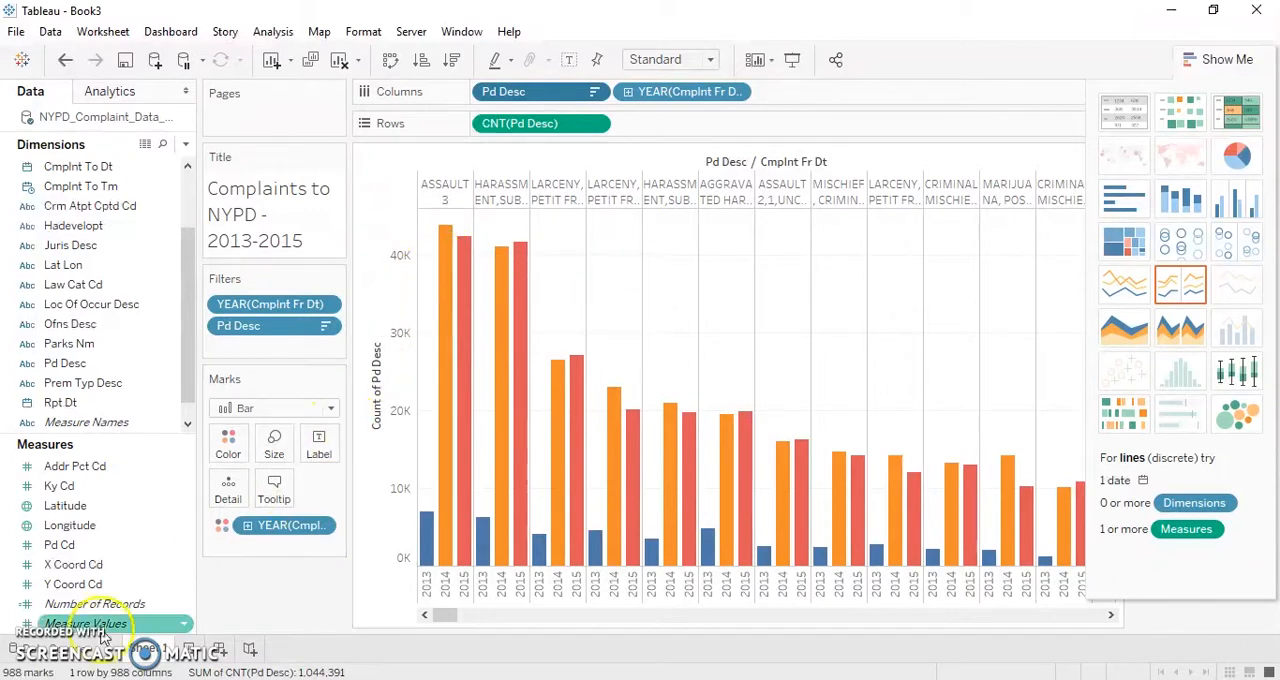
pyautogui.click(58, 641)
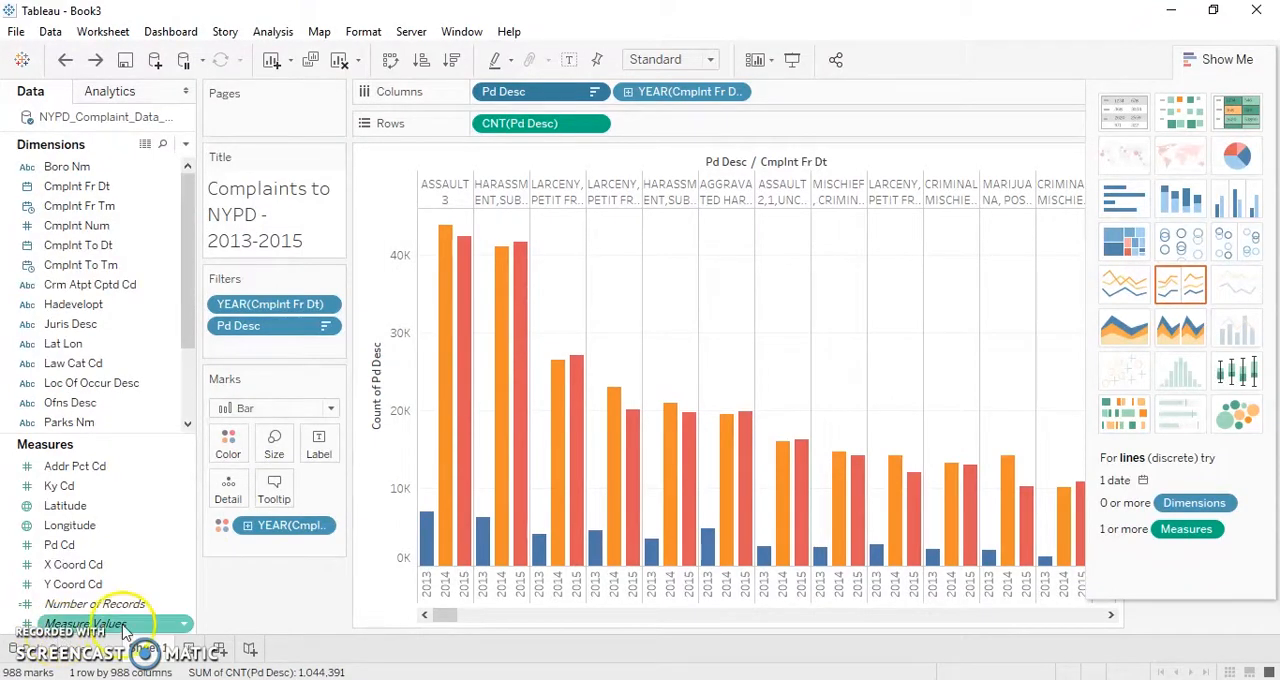
pyautogui.click(187, 650)
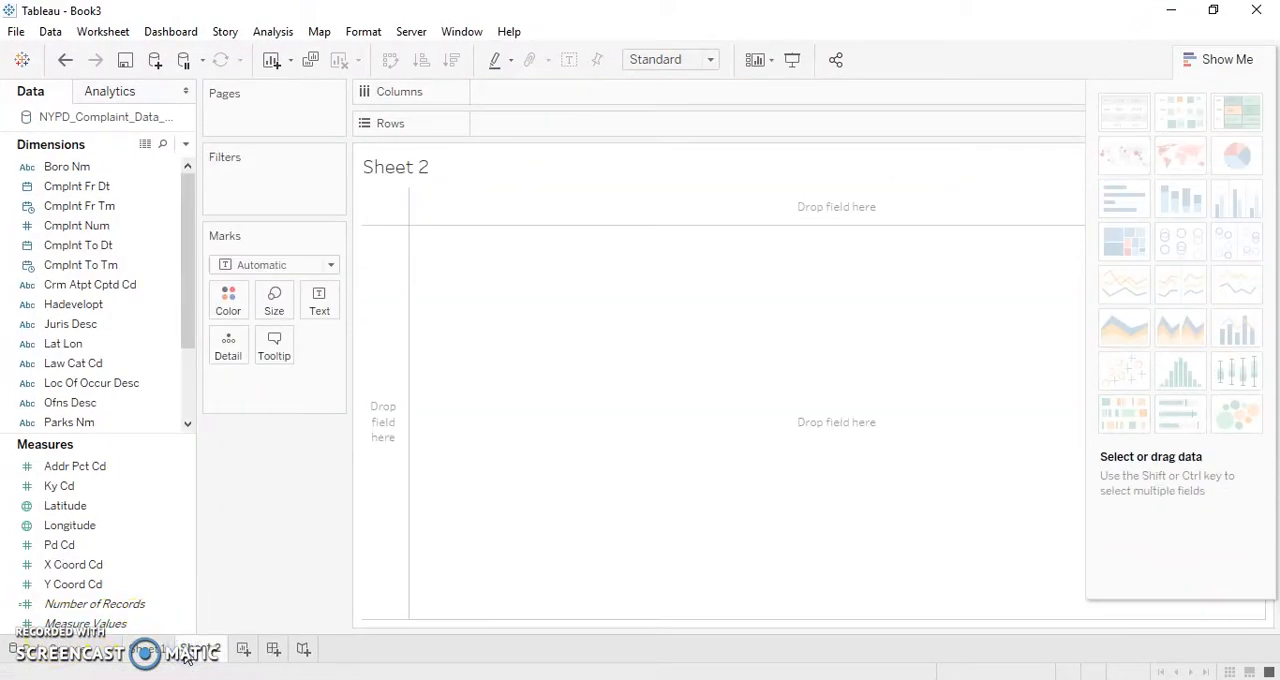
pyautogui.moveTo(186, 337); pyautogui.dragTo(186, 397)
pyautogui.click(128, 365)
pyautogui.moveTo(126, 346); pyautogui.dragTo(557, 113)
pyautogui.moveTo(568, 106); pyautogui.dragTo(566, 95)
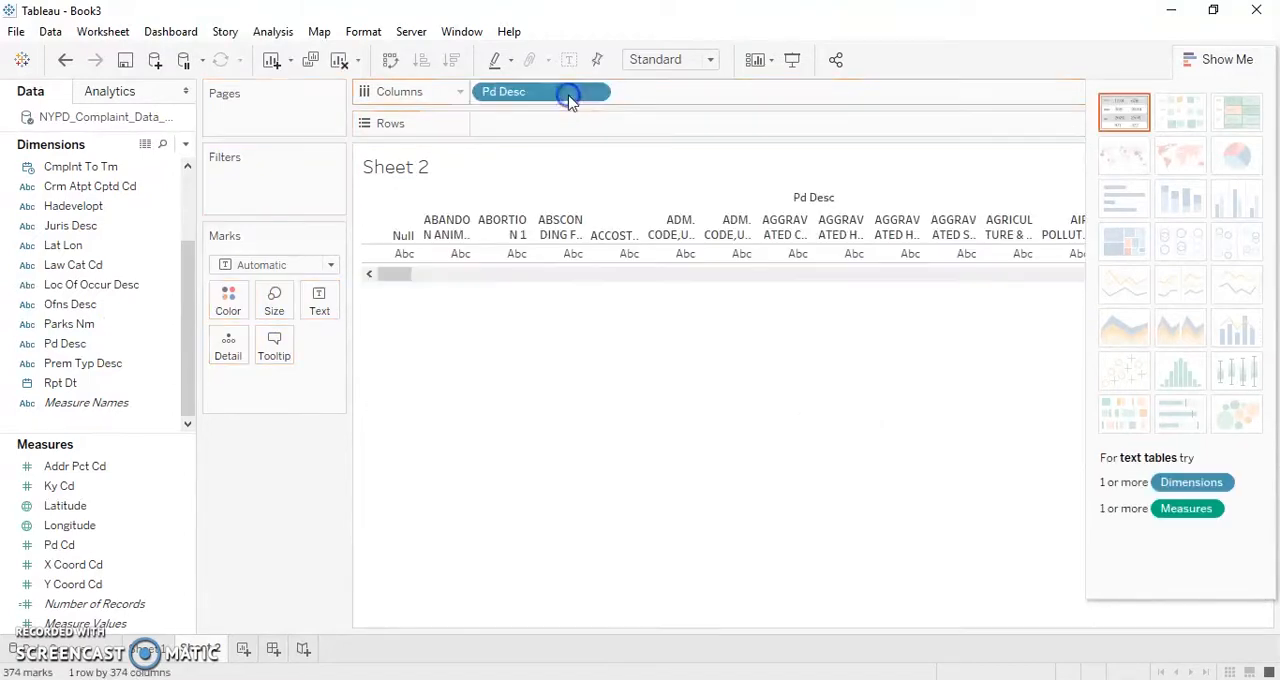
pyautogui.moveTo(195, 302); pyautogui.dragTo(665, 91)
pyautogui.click(123, 169)
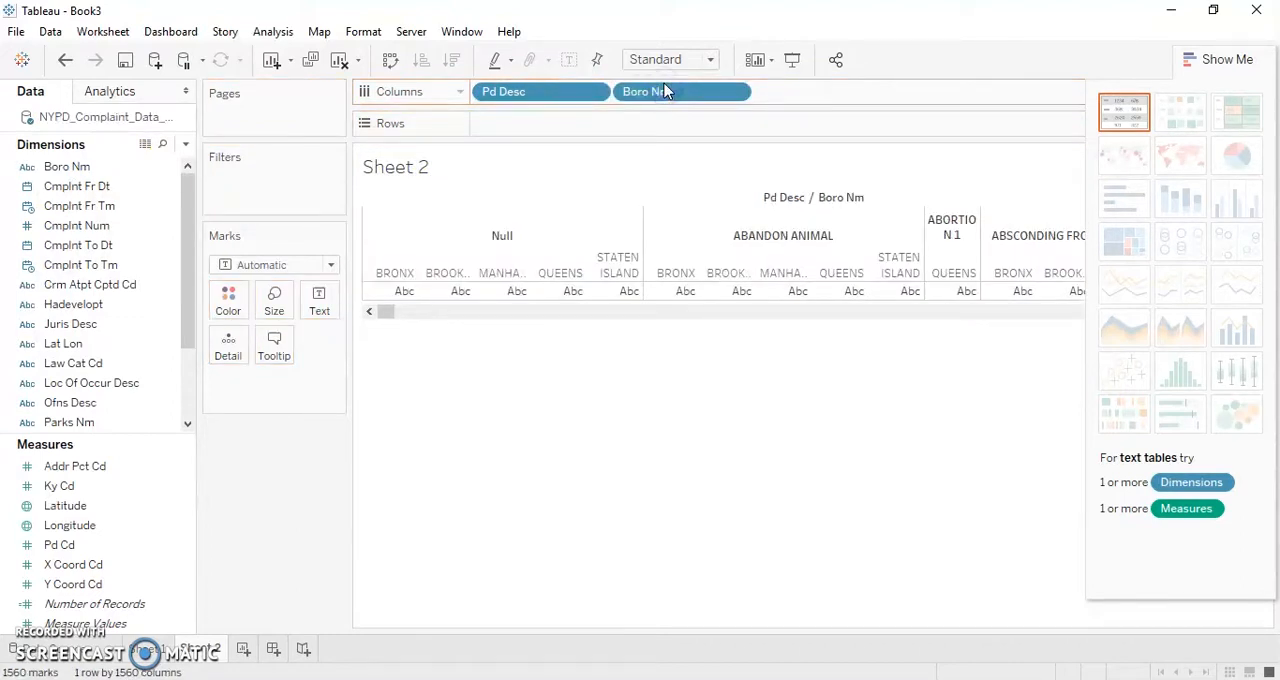
# - Filter Pd Desc in Columns to include only ASSAULT 3
pyautogui.click(596, 95)
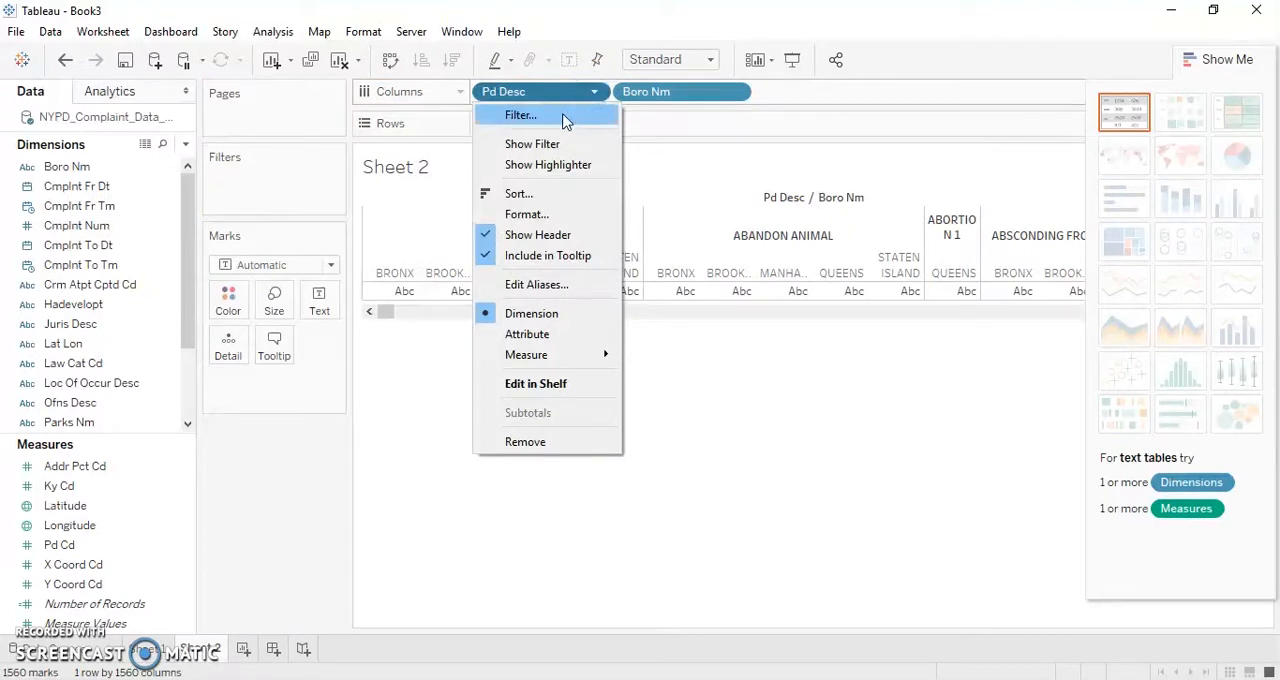
pyautogui.click(565, 118)
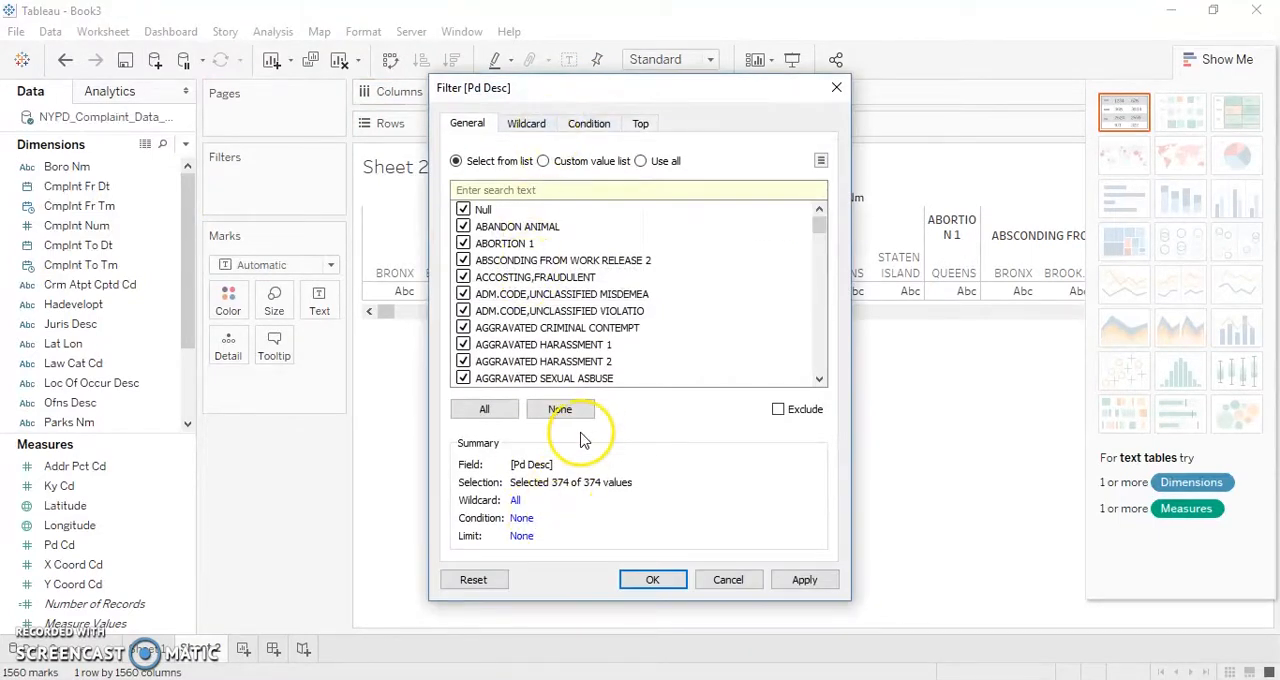
pyautogui.click(560, 409)
pyautogui.click(820, 358)
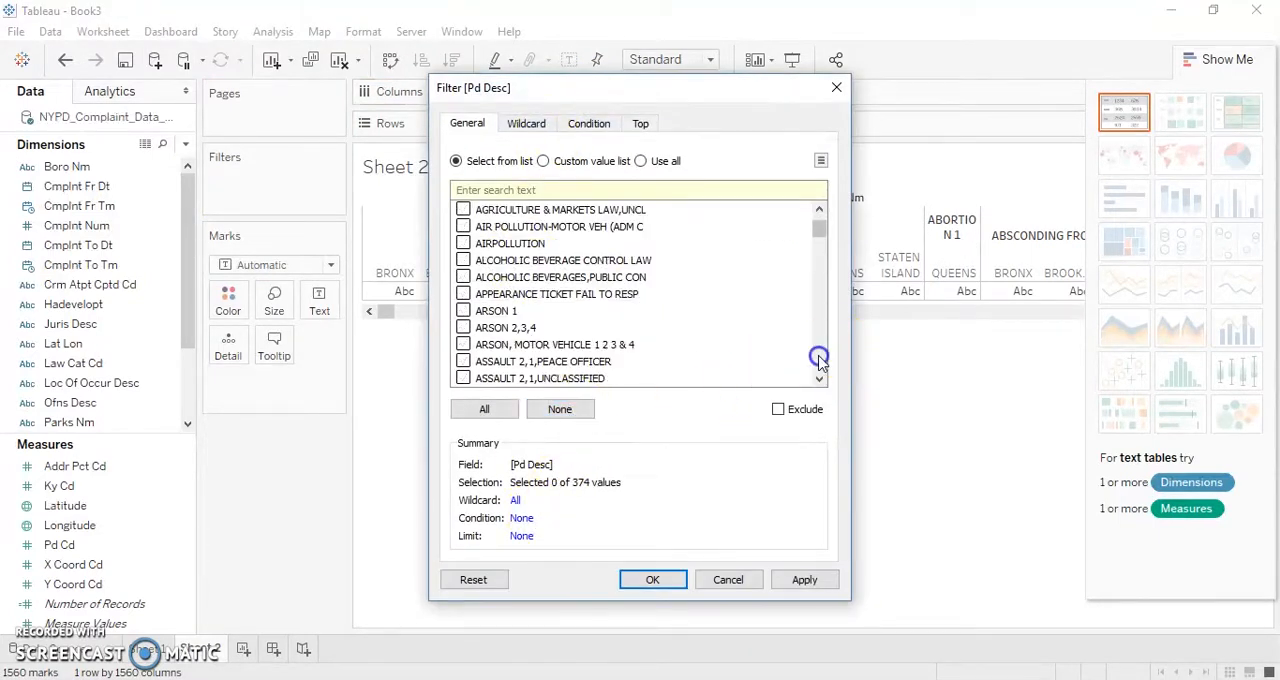
pyautogui.click(820, 362)
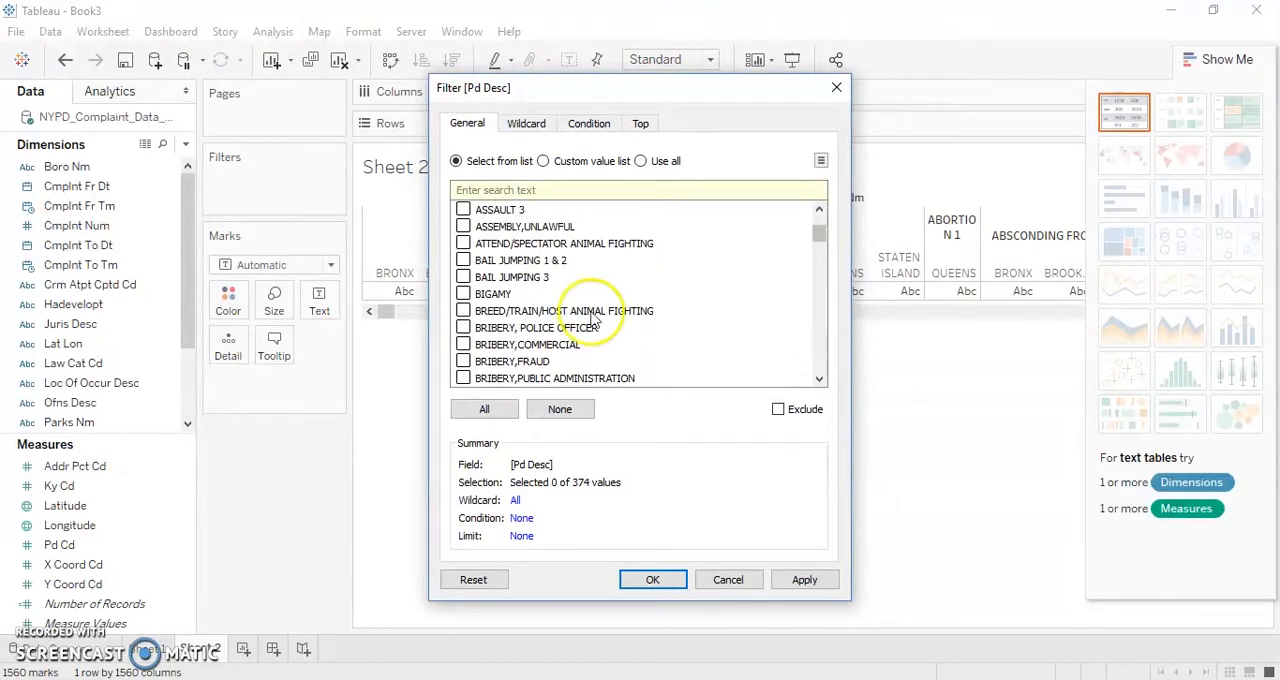
pyautogui.click(463, 210)
pyautogui.click(641, 576)
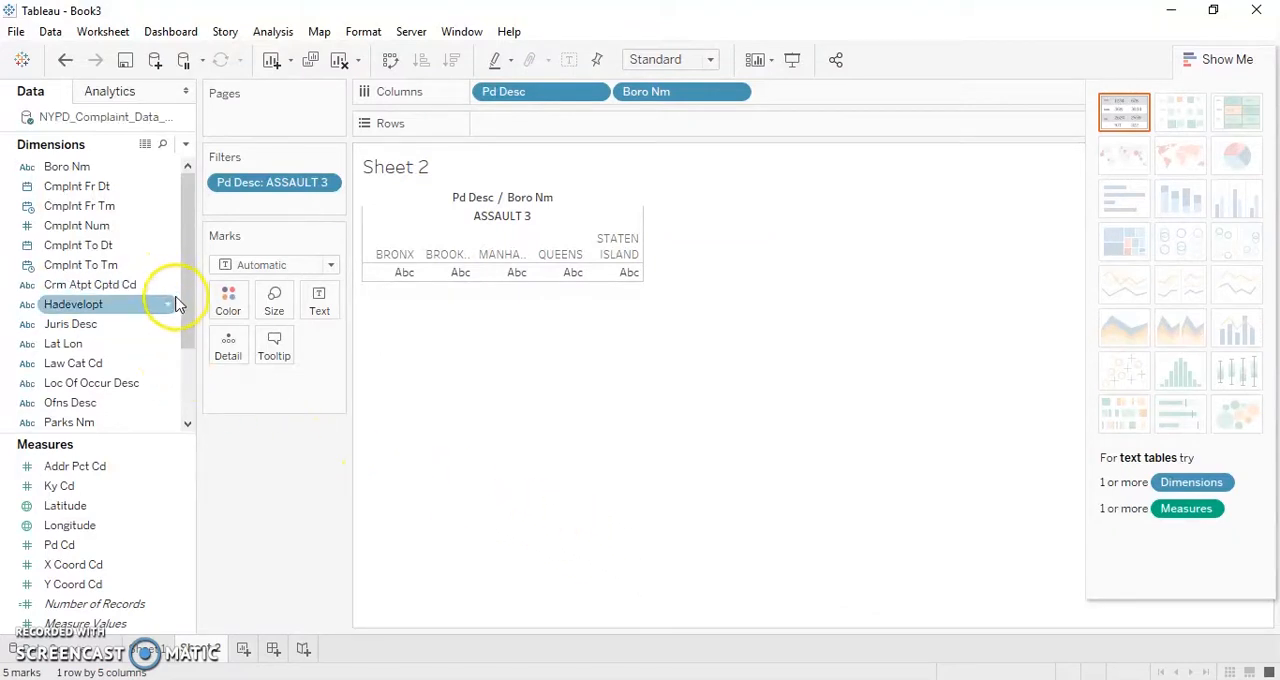
# - Place Boro Nm in Rows and convert it to a Count measure
pyautogui.moveTo(131, 166); pyautogui.dragTo(542, 112)
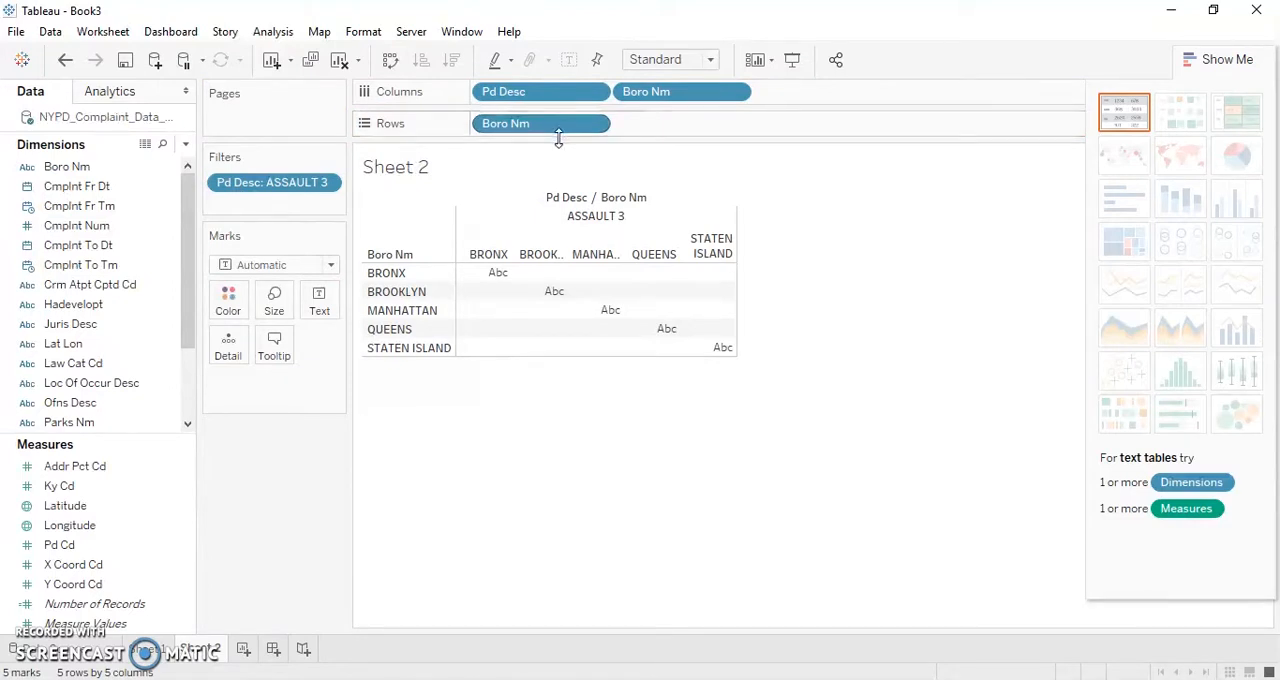
pyautogui.click(594, 123)
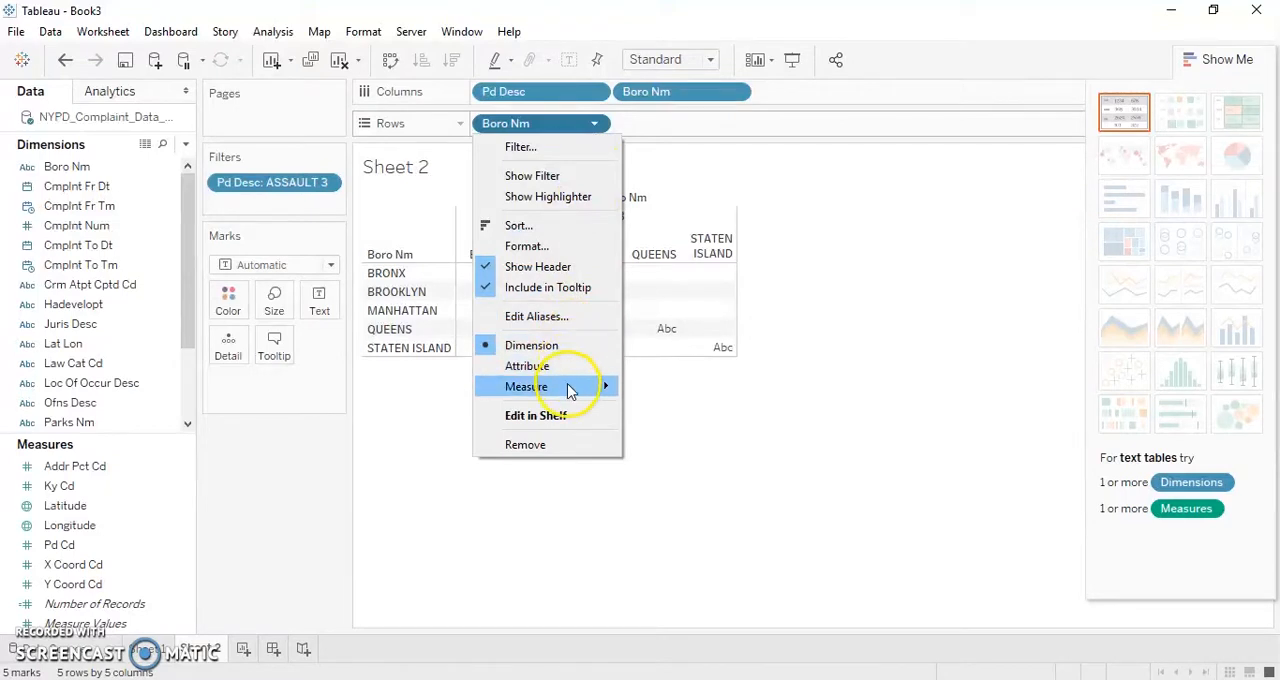
pyautogui.moveTo(569, 388)
pyautogui.click(664, 430)
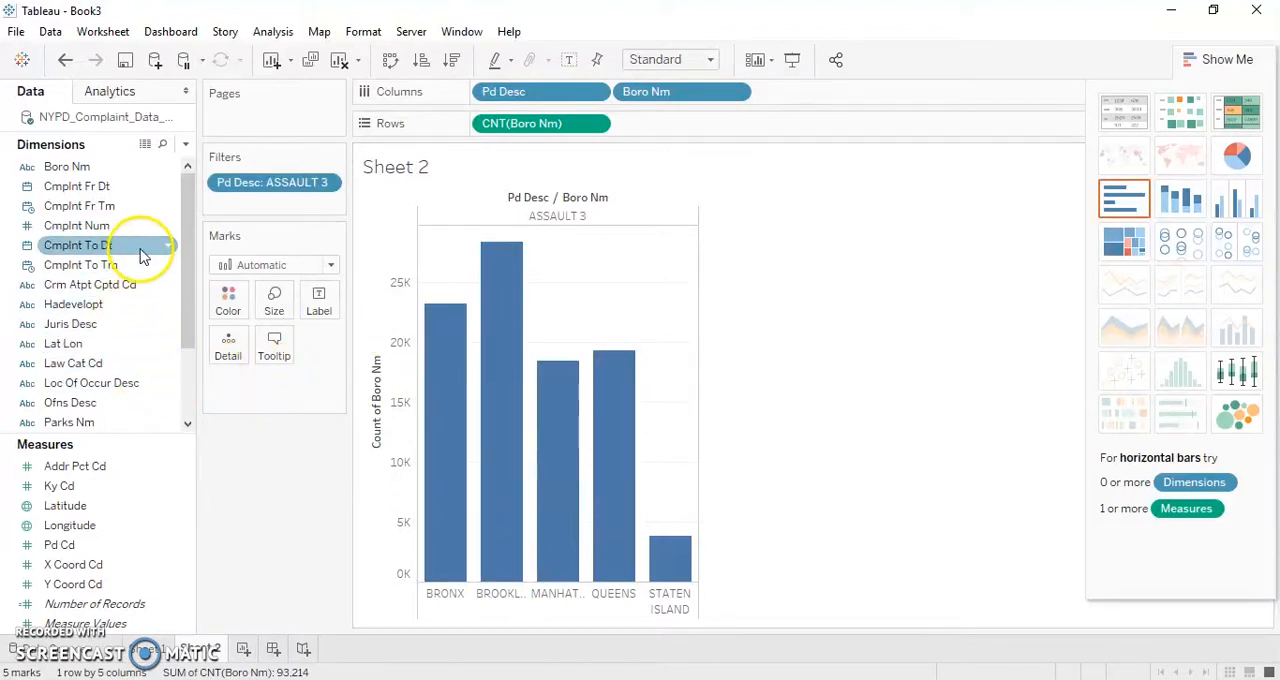
# - Filter the view by the years of Cmplnt Fr Dt, including only 2014
pyautogui.click(136, 187)
pyautogui.moveTo(136, 190); pyautogui.dragTo(222, 202)
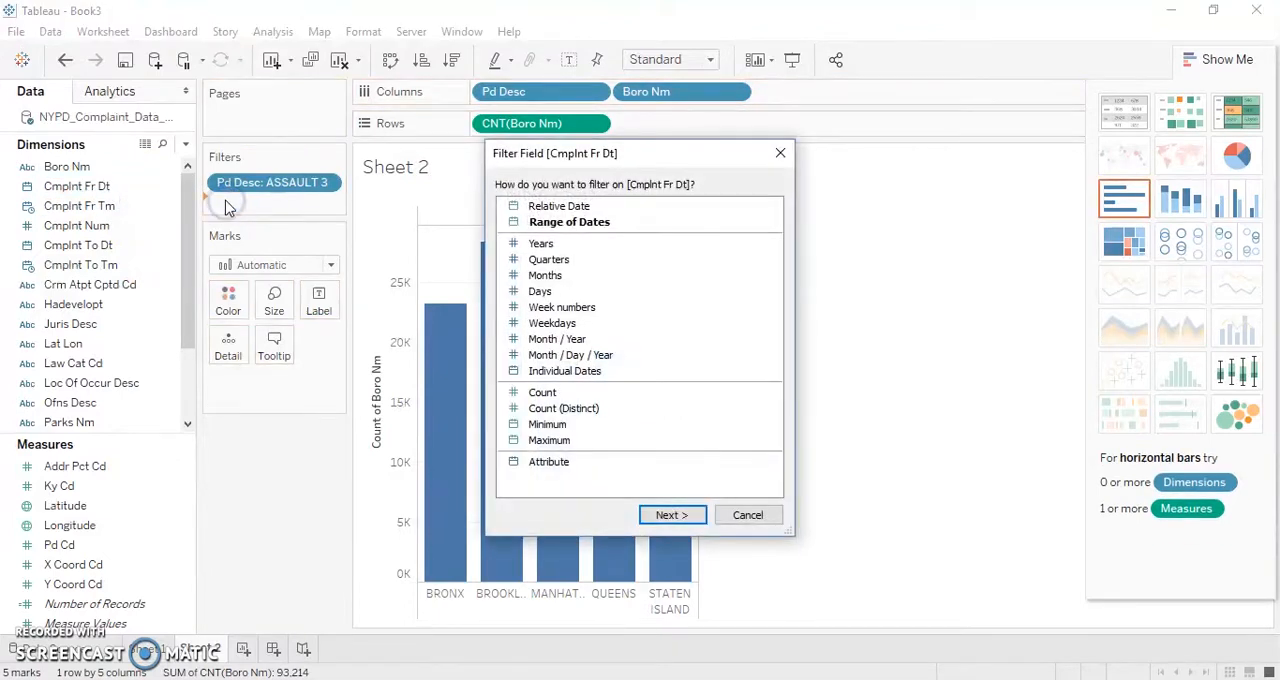
pyautogui.click(567, 246)
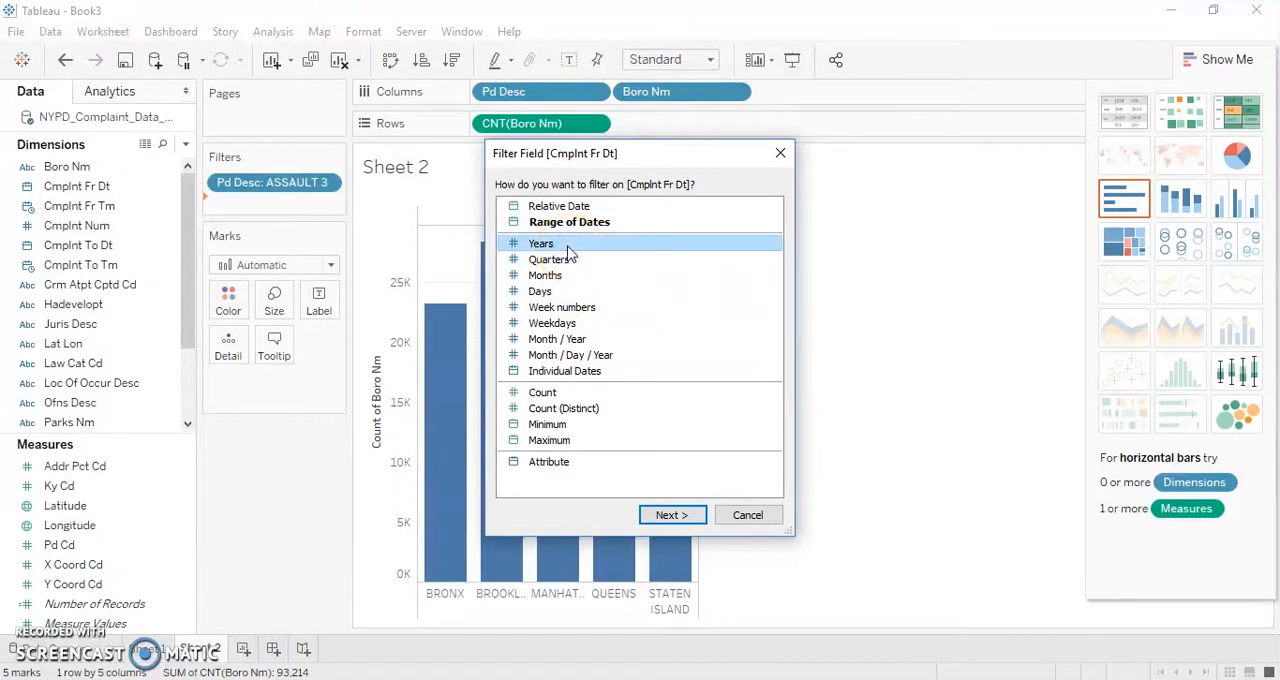
pyautogui.doubleClick(567, 246)
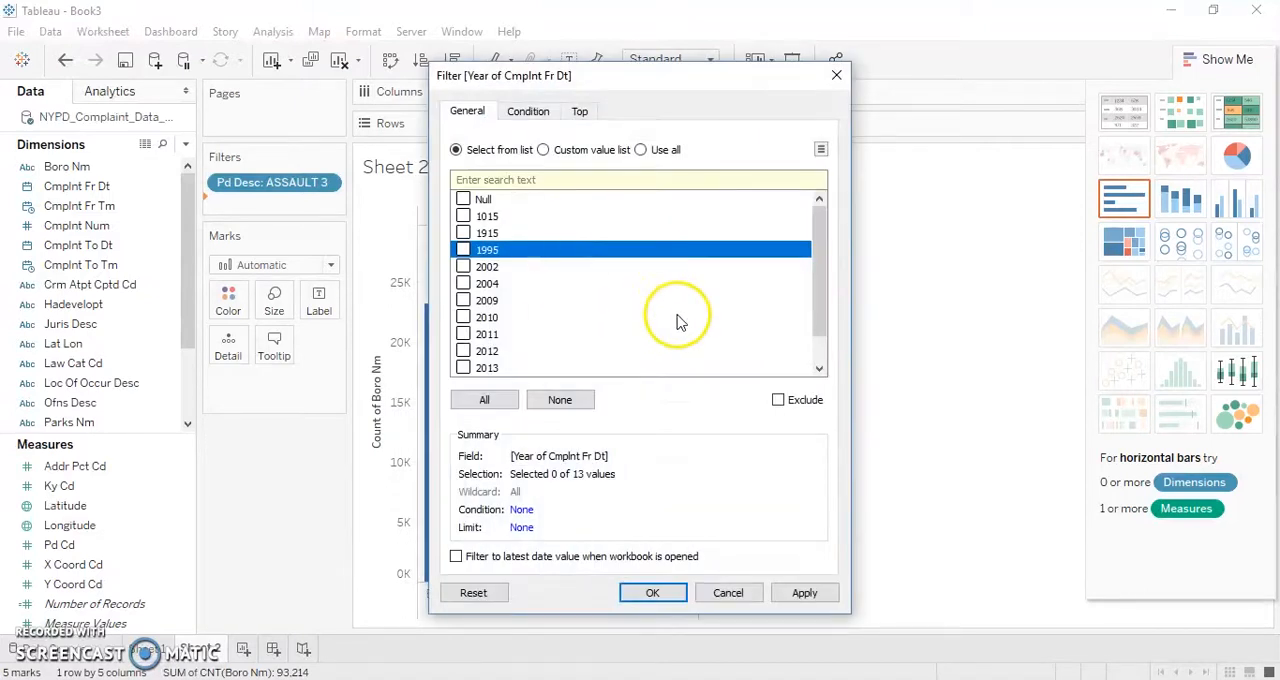
pyautogui.click(818, 368)
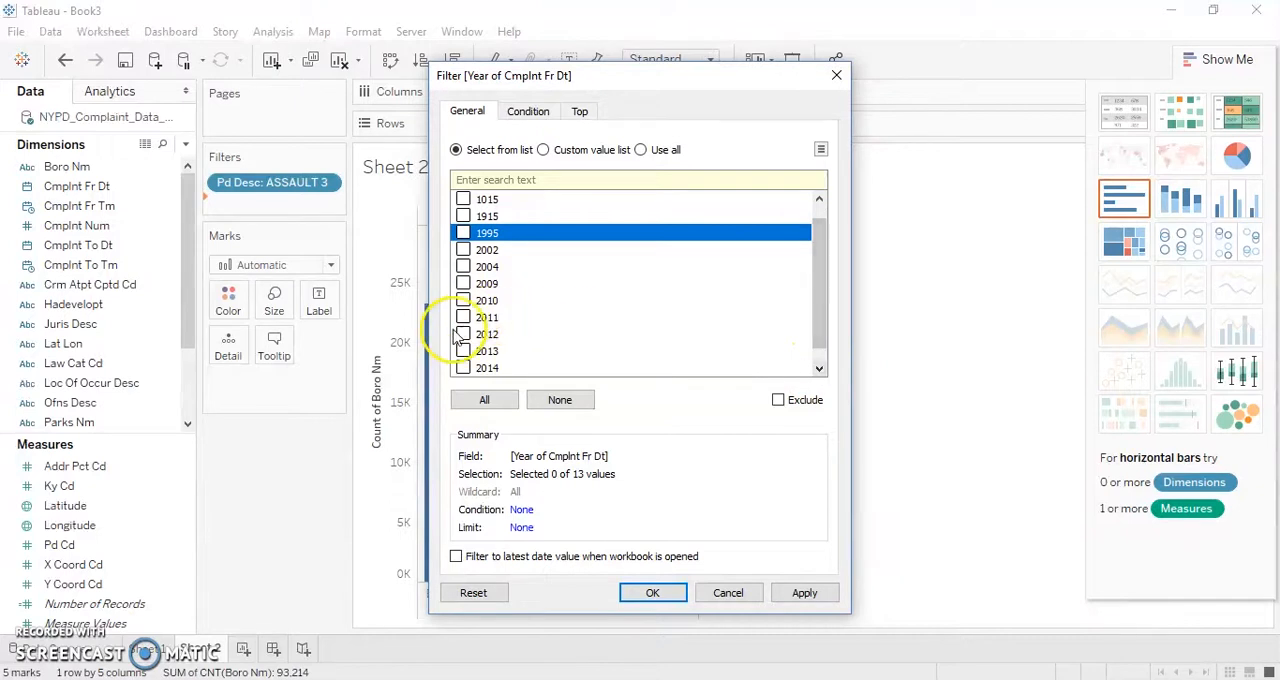
pyautogui.click(463, 368)
pyautogui.click(660, 594)
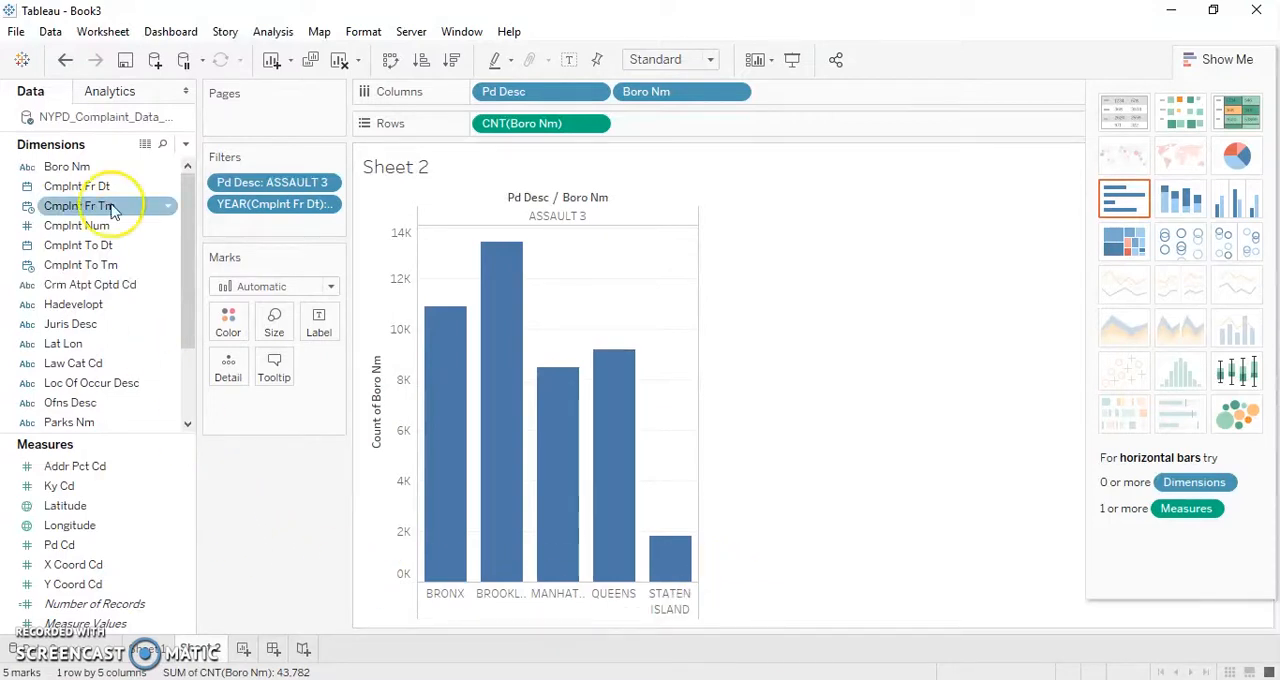
# - Color the bars by Boro Nm and label them with the Count of Boro Nm
pyautogui.moveTo(95, 165); pyautogui.dragTo(230, 332)
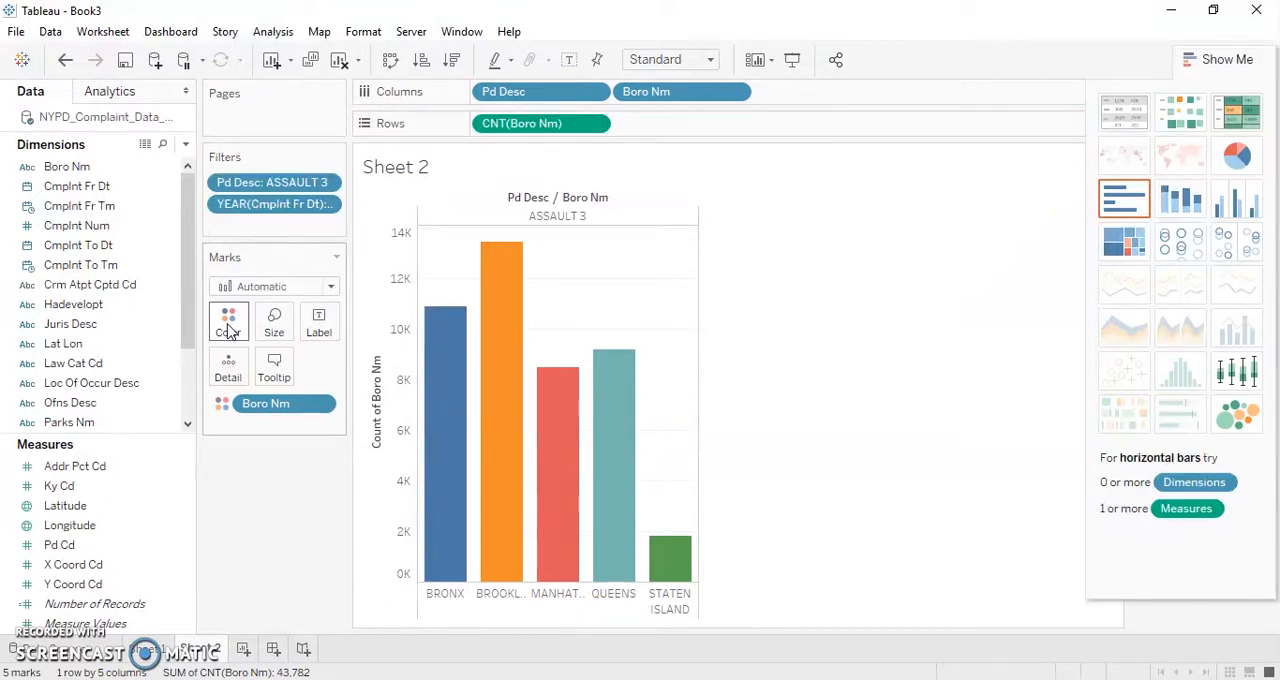
pyautogui.moveTo(117, 175); pyautogui.dragTo(319, 326)
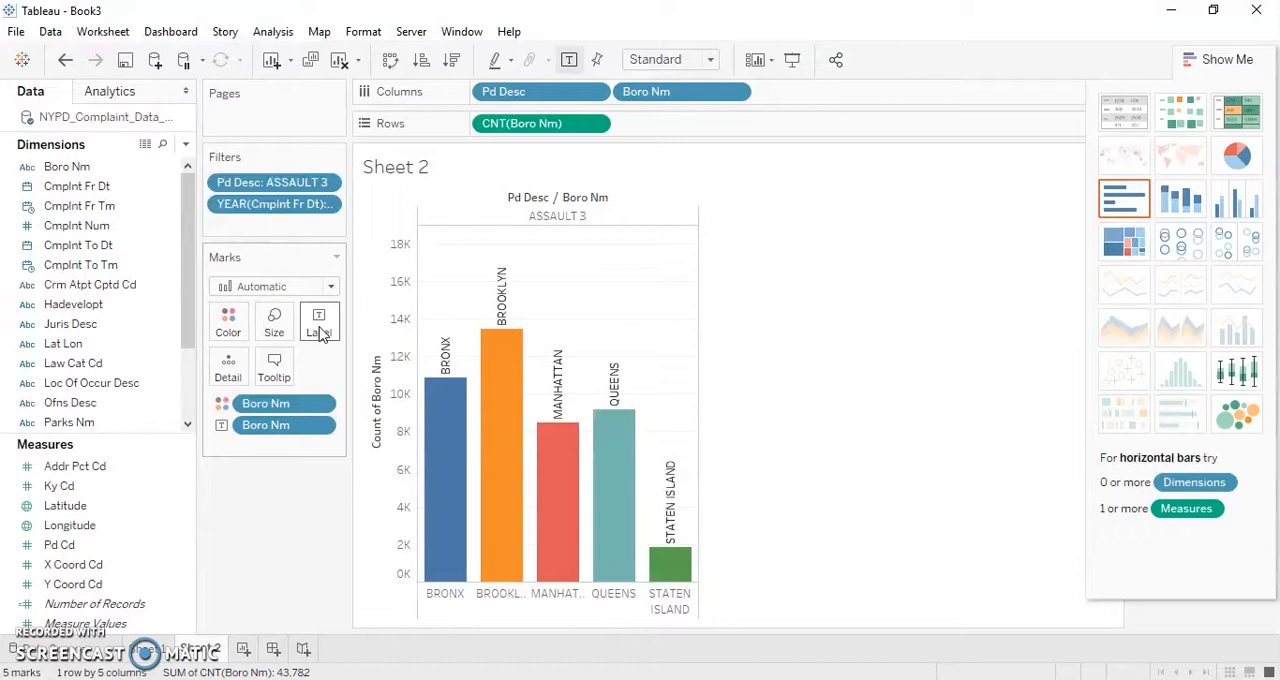
pyautogui.click(320, 406)
pyautogui.moveTo(330, 650)
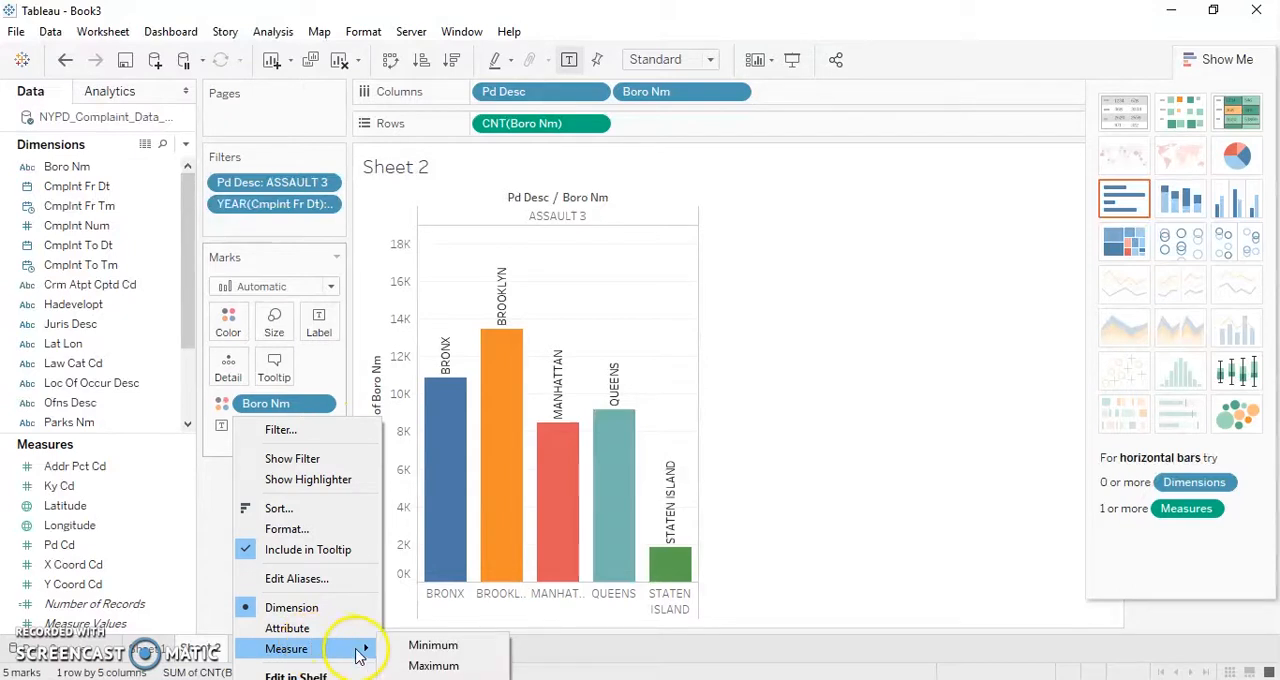
pyautogui.click(403, 675)
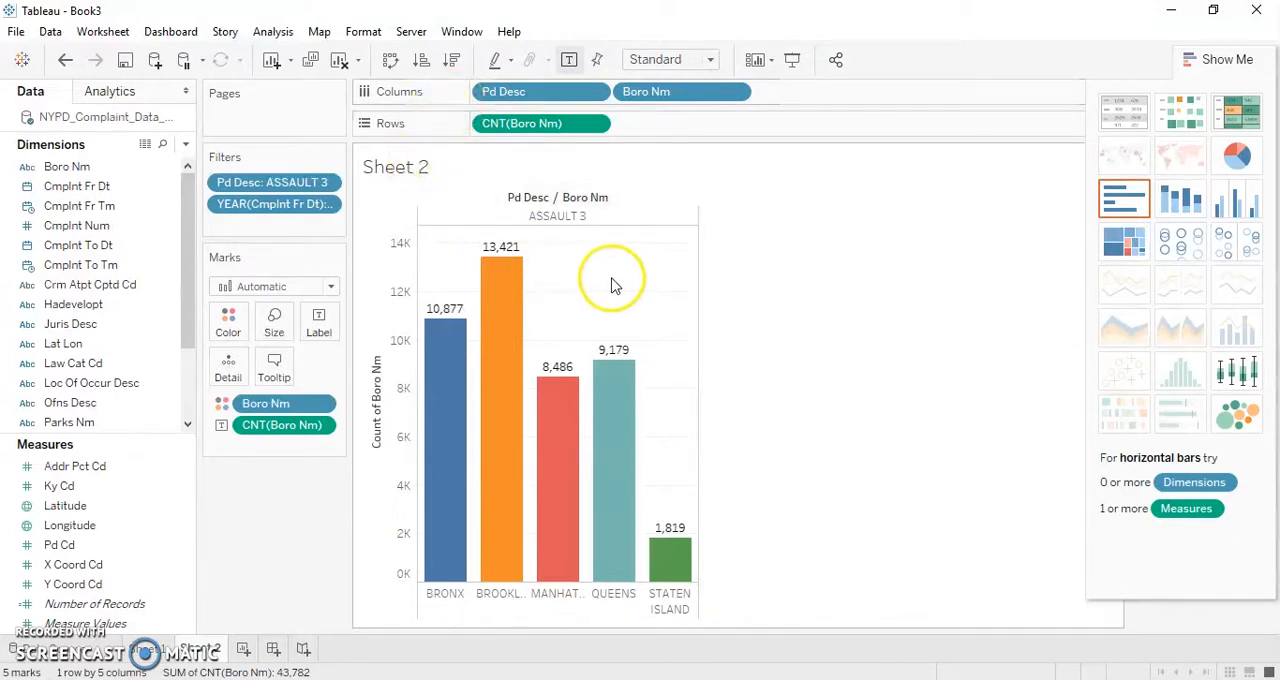
# - Replace the sheet title with "3rd Degree Assault in 2014 by Boro"
pyautogui.doubleClick(434, 168)
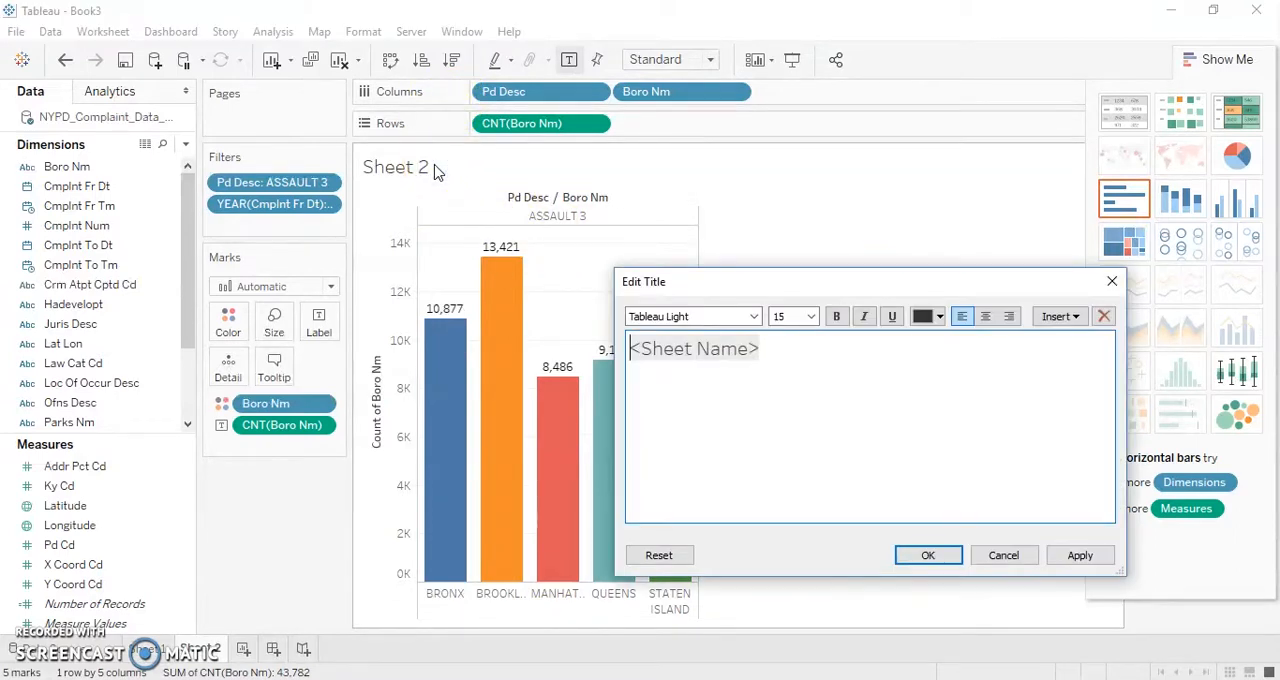
pyautogui.moveTo(799, 350); pyautogui.dragTo(622, 360)
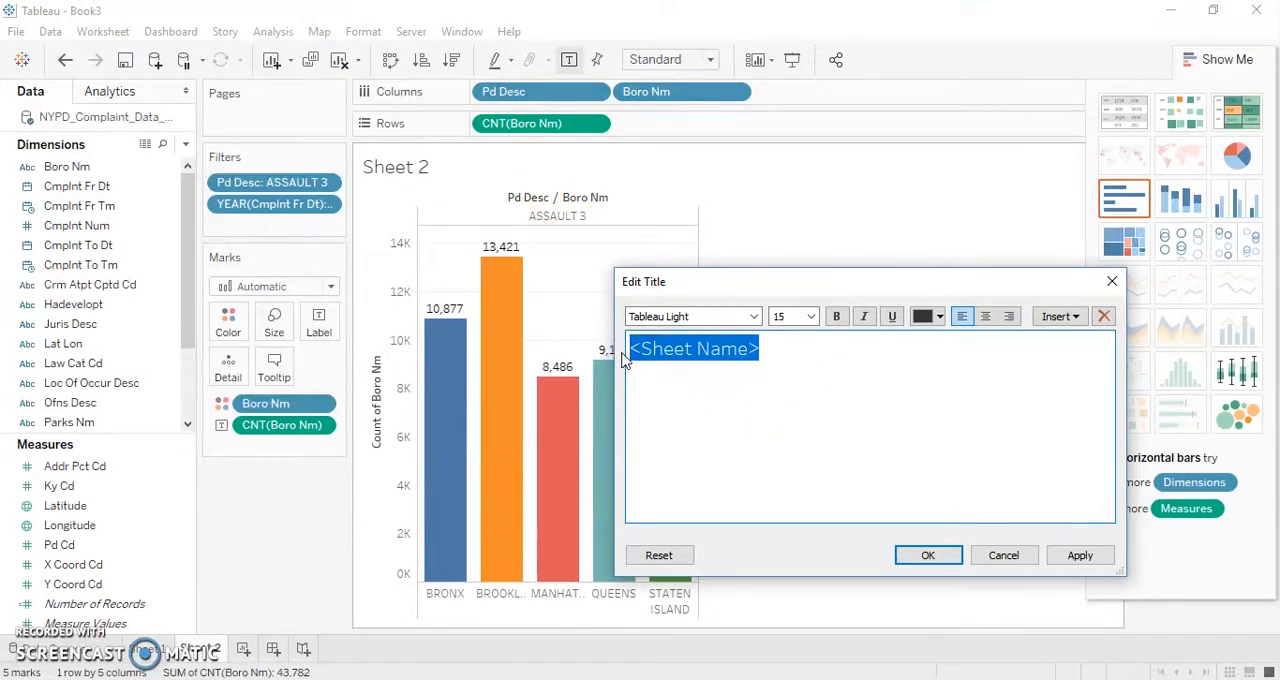
pyautogui.write('3rd Degree Assault in 2-')
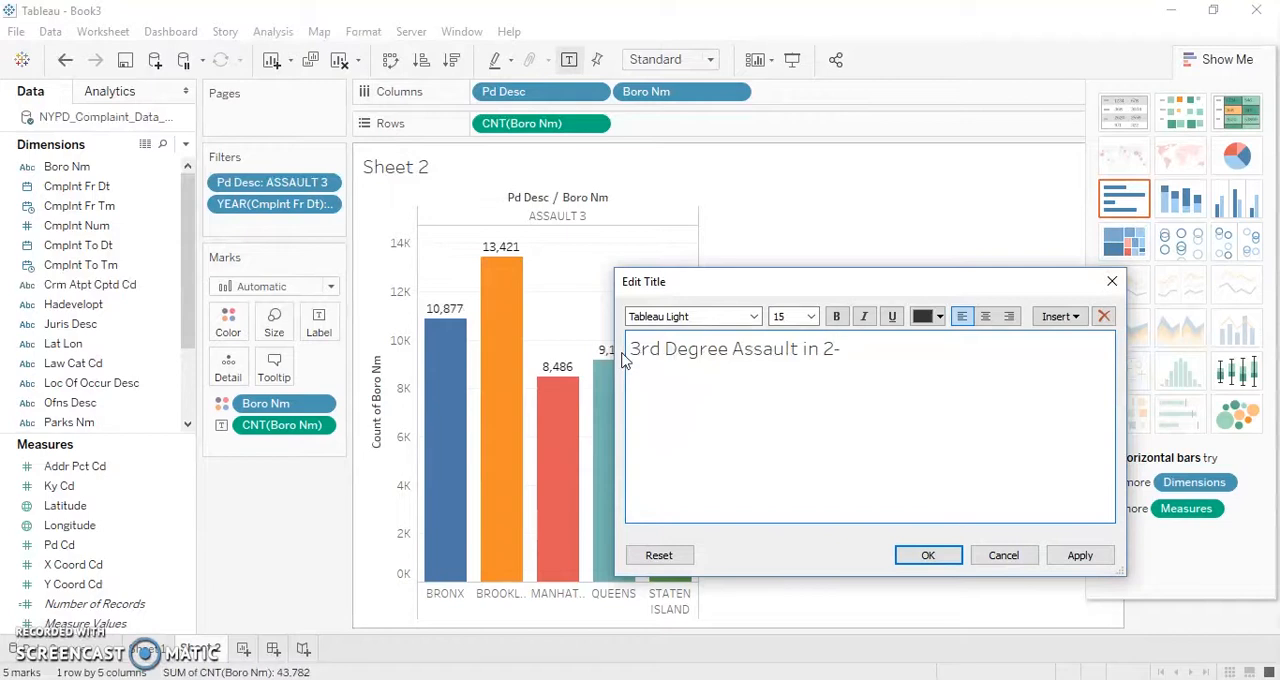
pyautogui.write('by Boro')
pyautogui.click(918, 554)
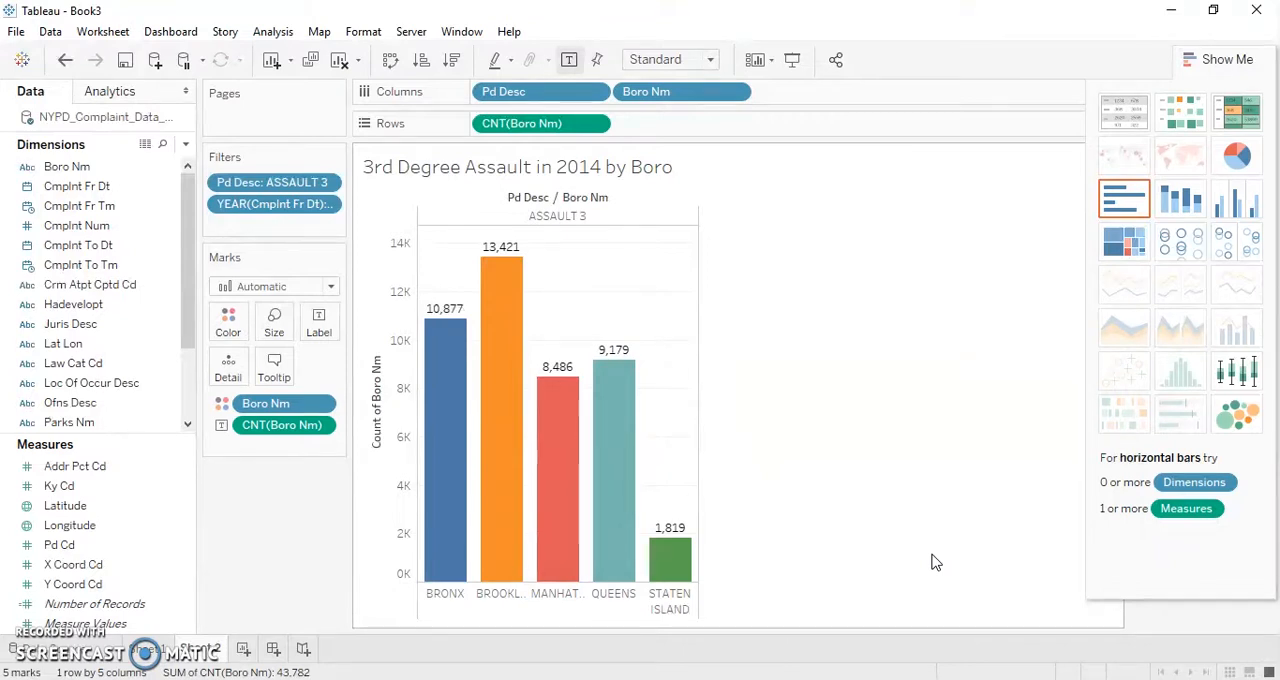
# - Create a third worksheet and place Longitude in Columns and Latitude in Rows to build a map
pyautogui.moveTo(502, 361)
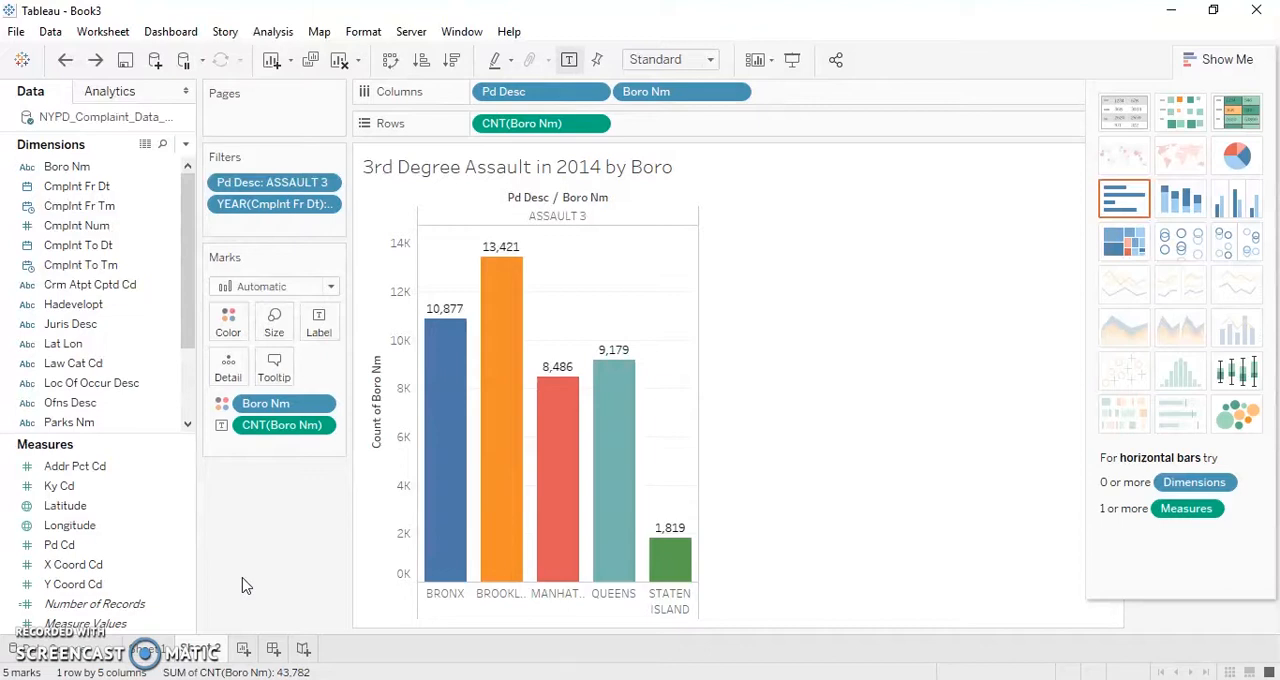
pyautogui.click(243, 649)
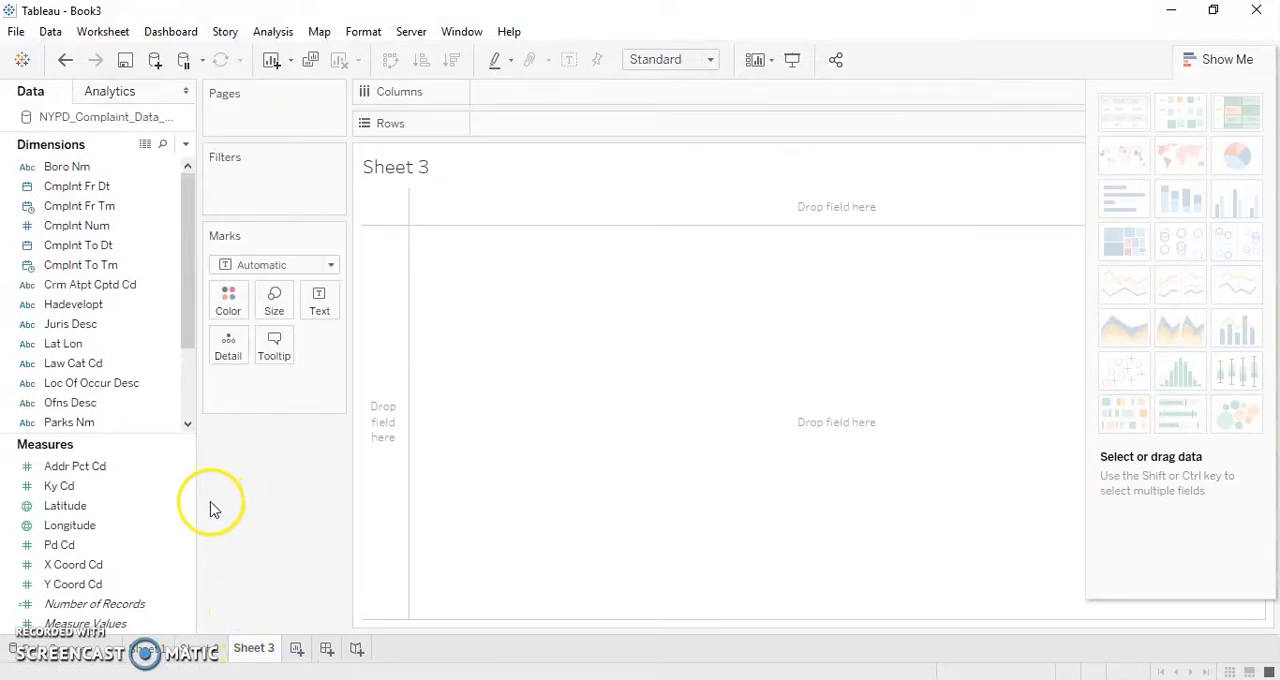
pyautogui.click(151, 507)
pyautogui.click(144, 526)
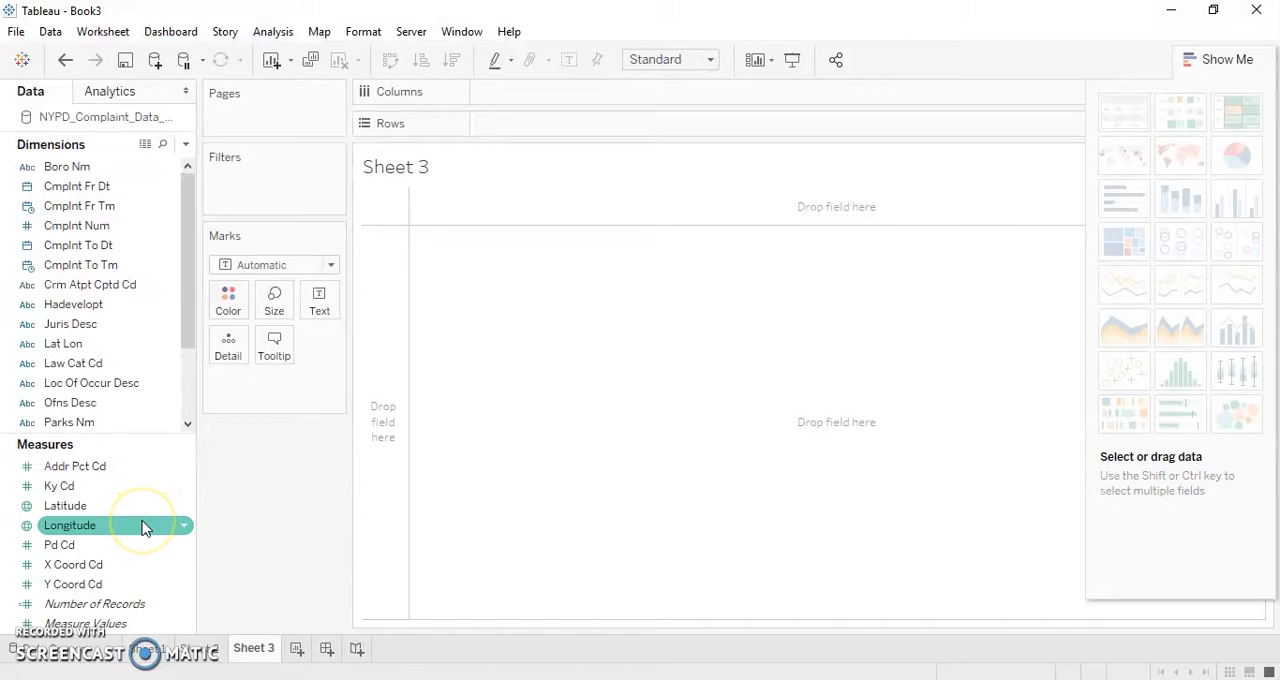
pyautogui.moveTo(144, 526); pyautogui.dragTo(547, 97)
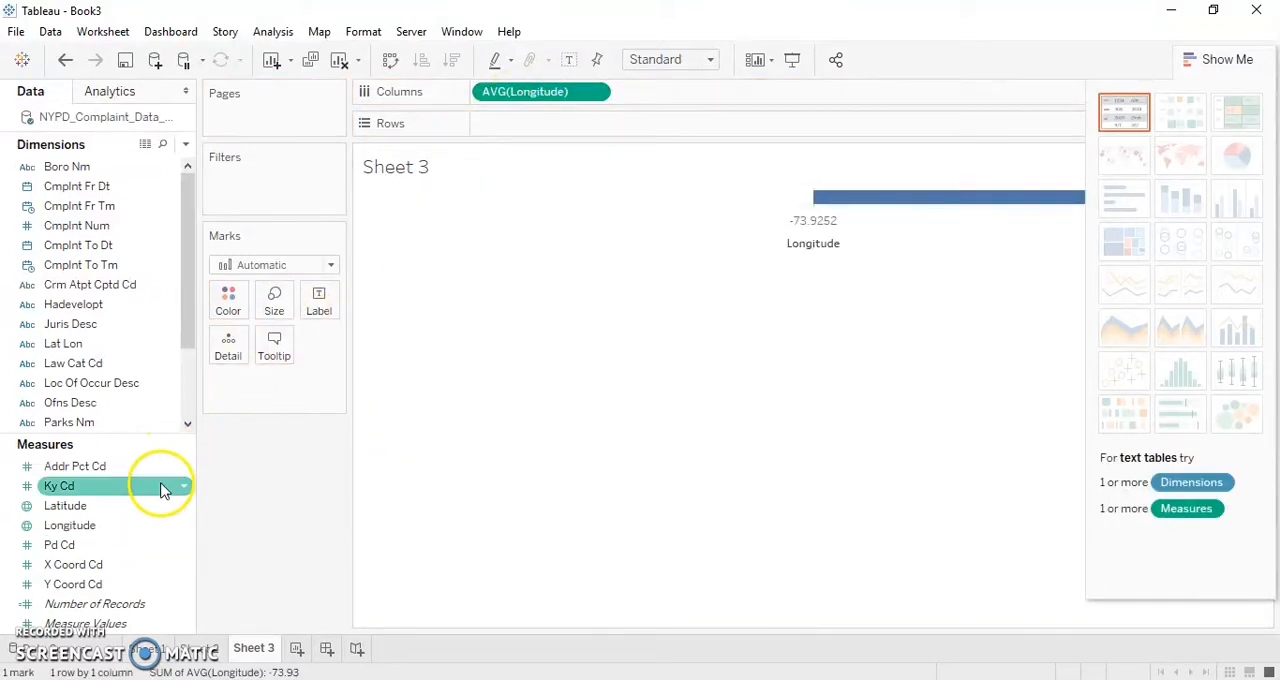
pyautogui.click(141, 507)
pyautogui.moveTo(141, 507); pyautogui.dragTo(578, 127)
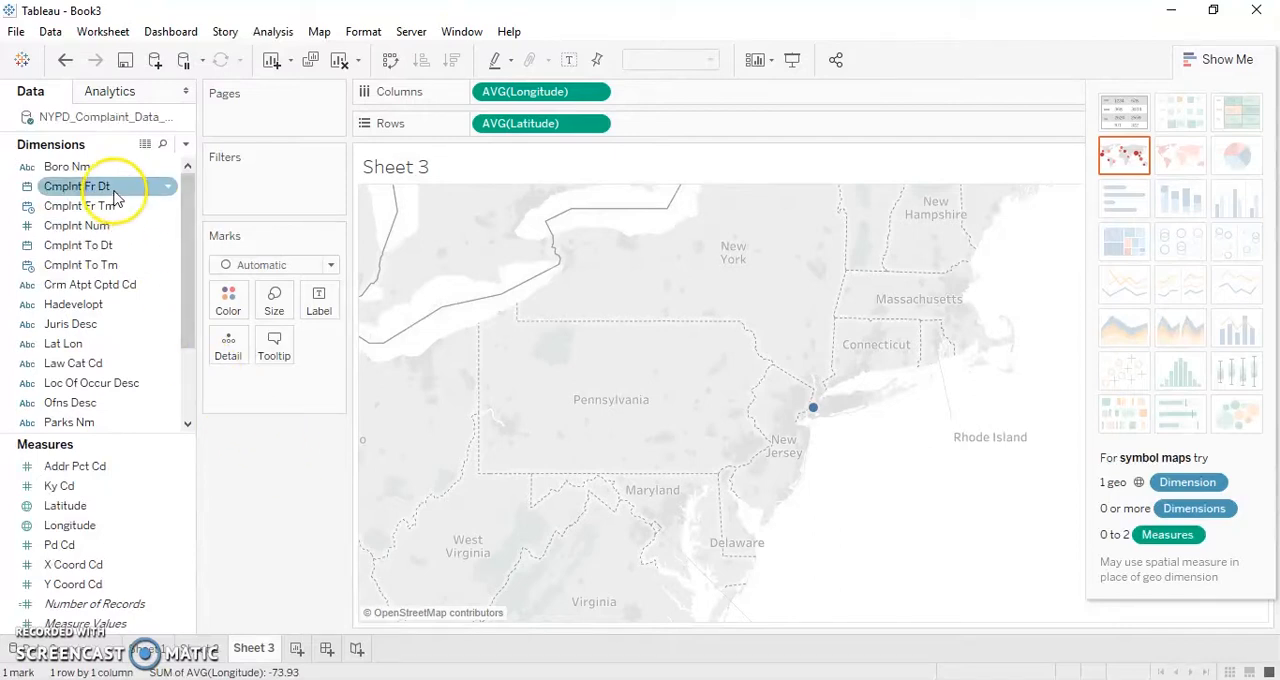
# - Add a Boro Nm filter to the map that includes only BROOKLYN
pyautogui.moveTo(107, 170); pyautogui.dragTo(260, 177)
pyautogui.click(463, 226)
pyautogui.click(651, 580)
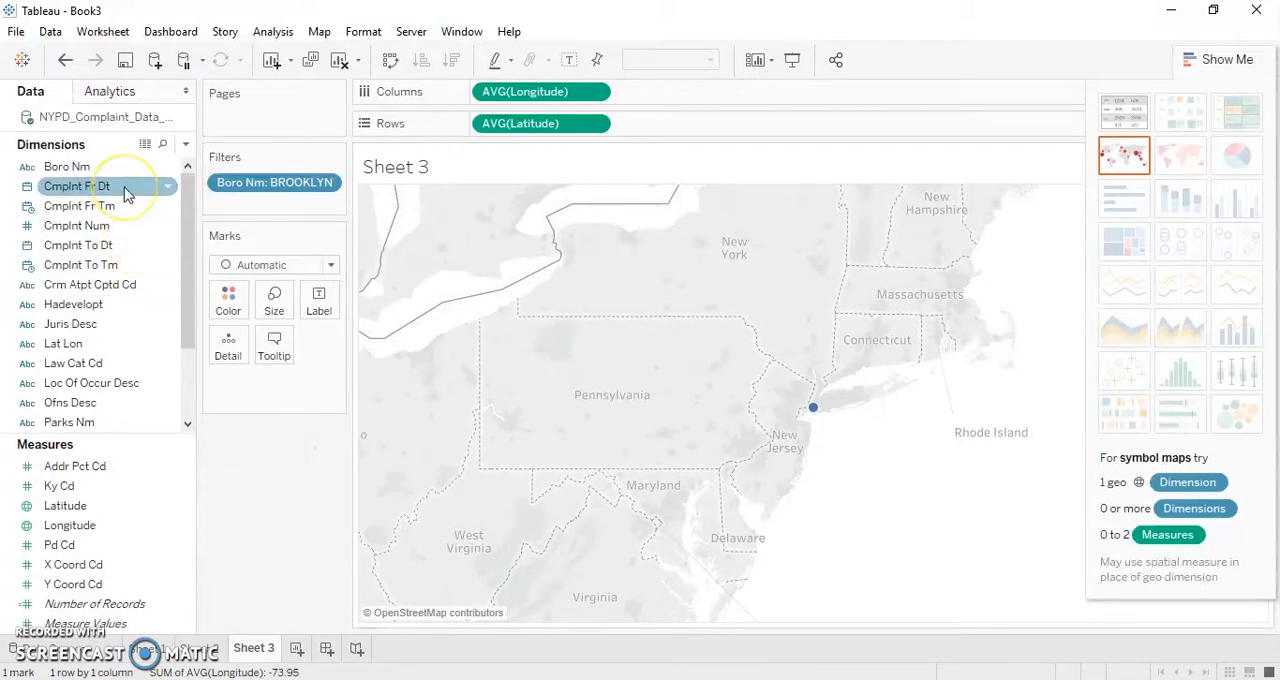
# - Add a filter on the years of Cmplnt Fr Dt to the map, including only 2014
pyautogui.moveTo(125, 193); pyautogui.dragTo(265, 207)
pyautogui.click(592, 245)
pyautogui.doubleClick(592, 245)
pyautogui.moveTo(829, 229); pyautogui.dragTo(826, 395)
pyautogui.click(463, 351)
pyautogui.click(653, 593)
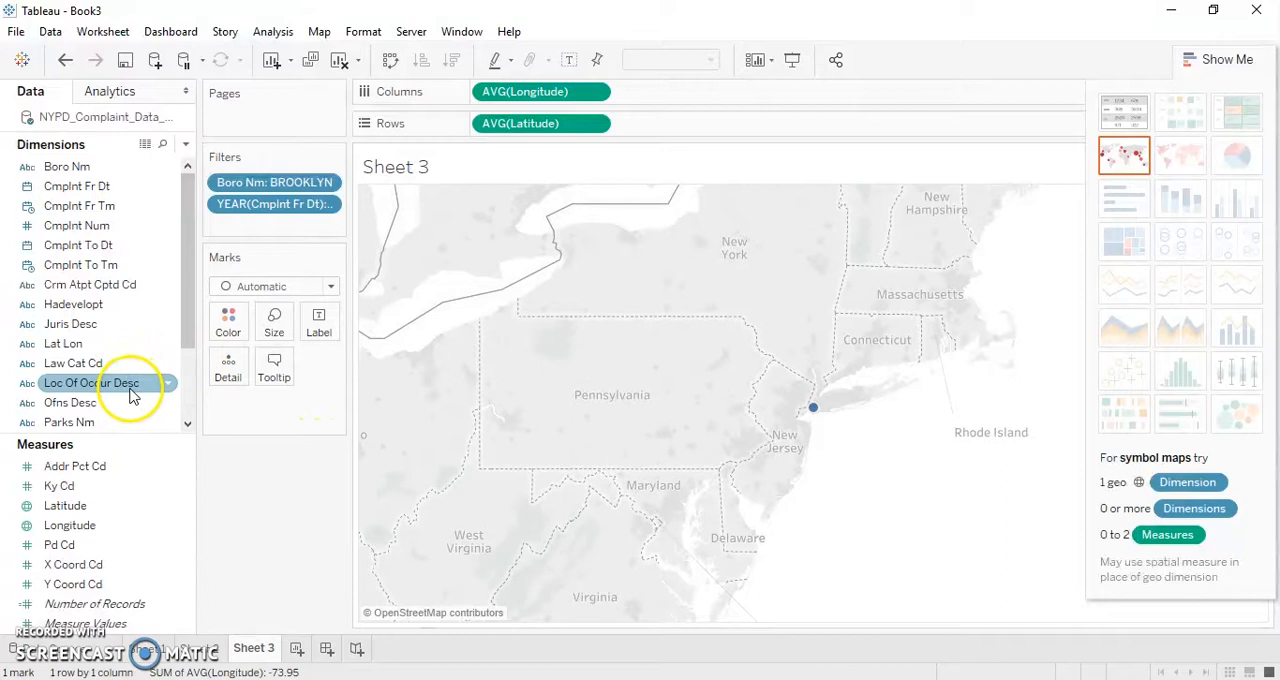
# - Add an Ofns Desc filter for ASSAULT 3 & RELATED OFFENSES alongside the borough and year filters, undoing any accidental replacement of the year filter
pyautogui.moveTo(124, 403); pyautogui.dragTo(274, 210)
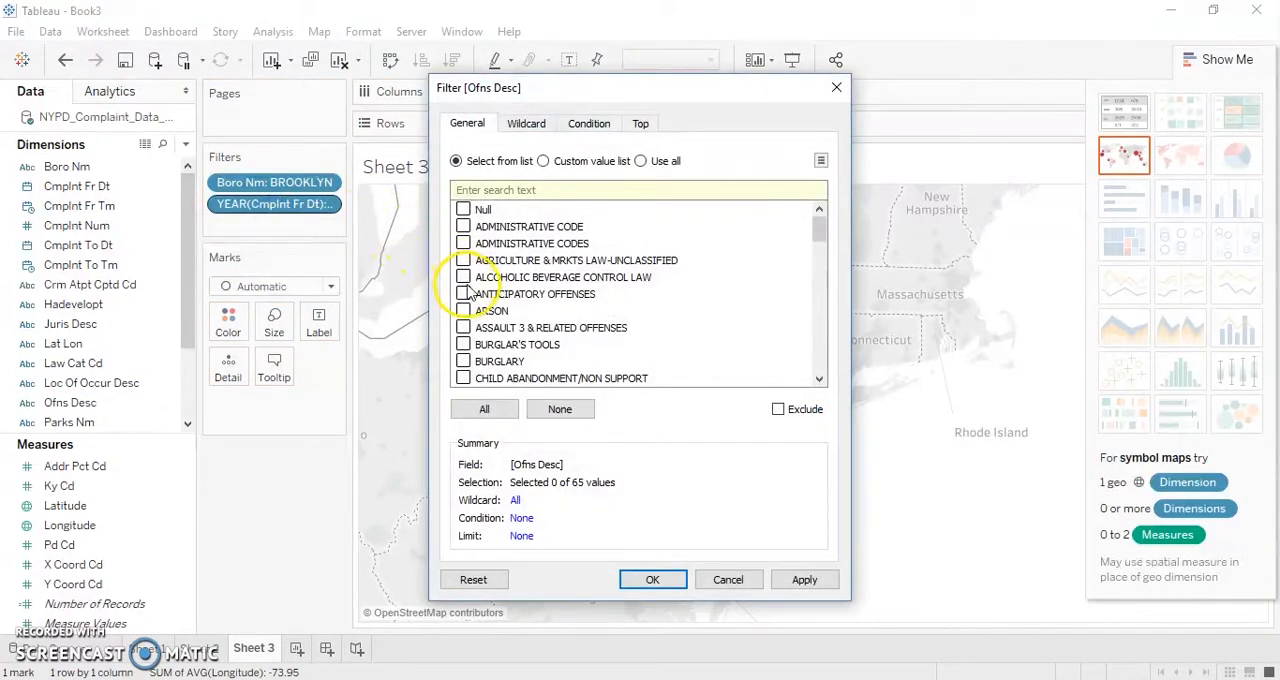
pyautogui.click(464, 328)
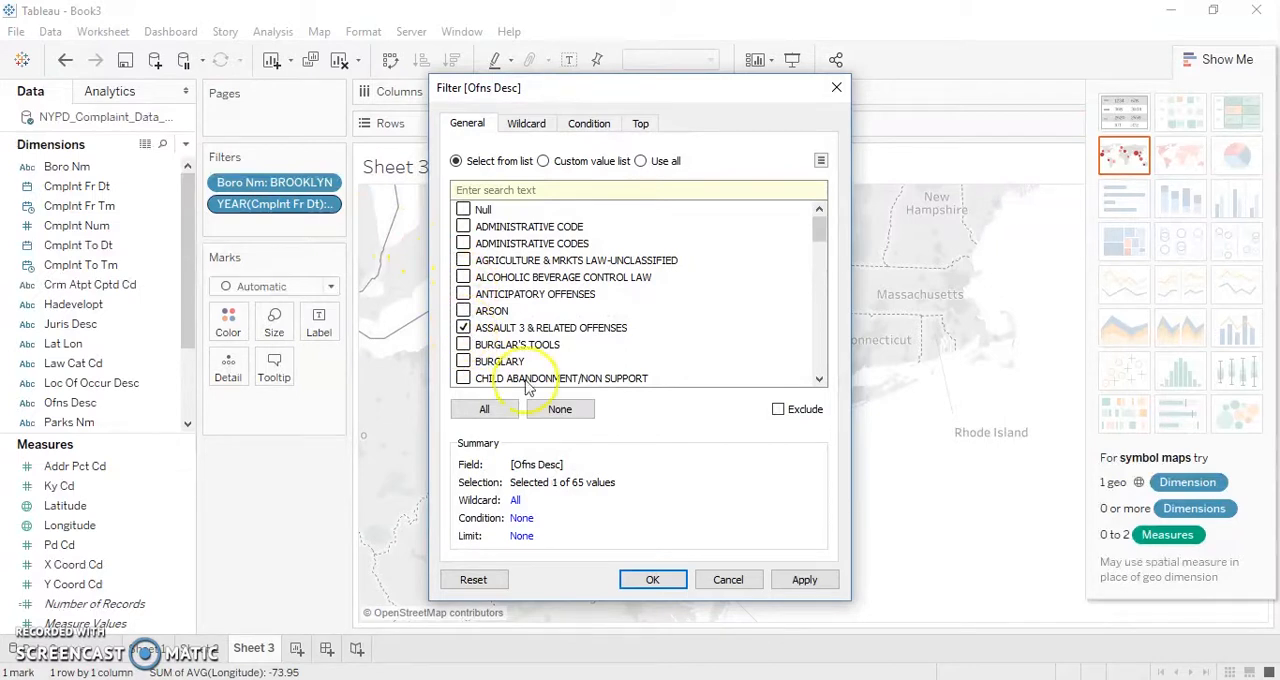
pyautogui.click(648, 580)
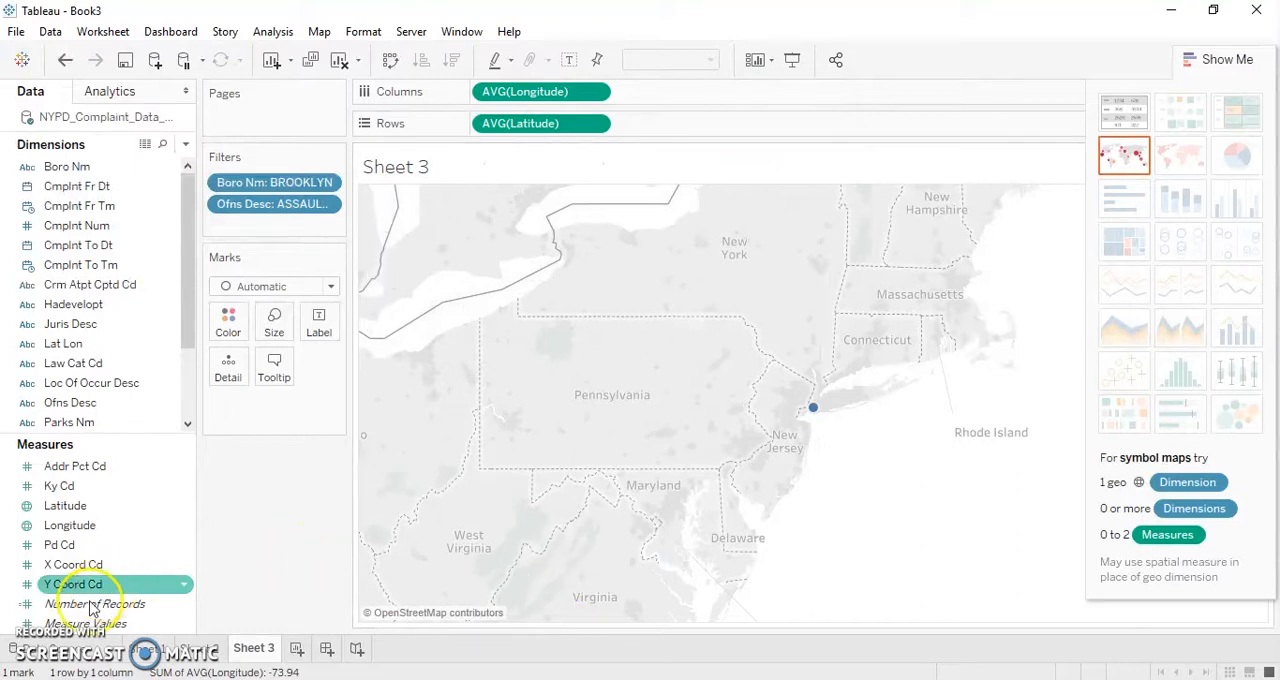
pyautogui.hotkey('ctrl', 'z')
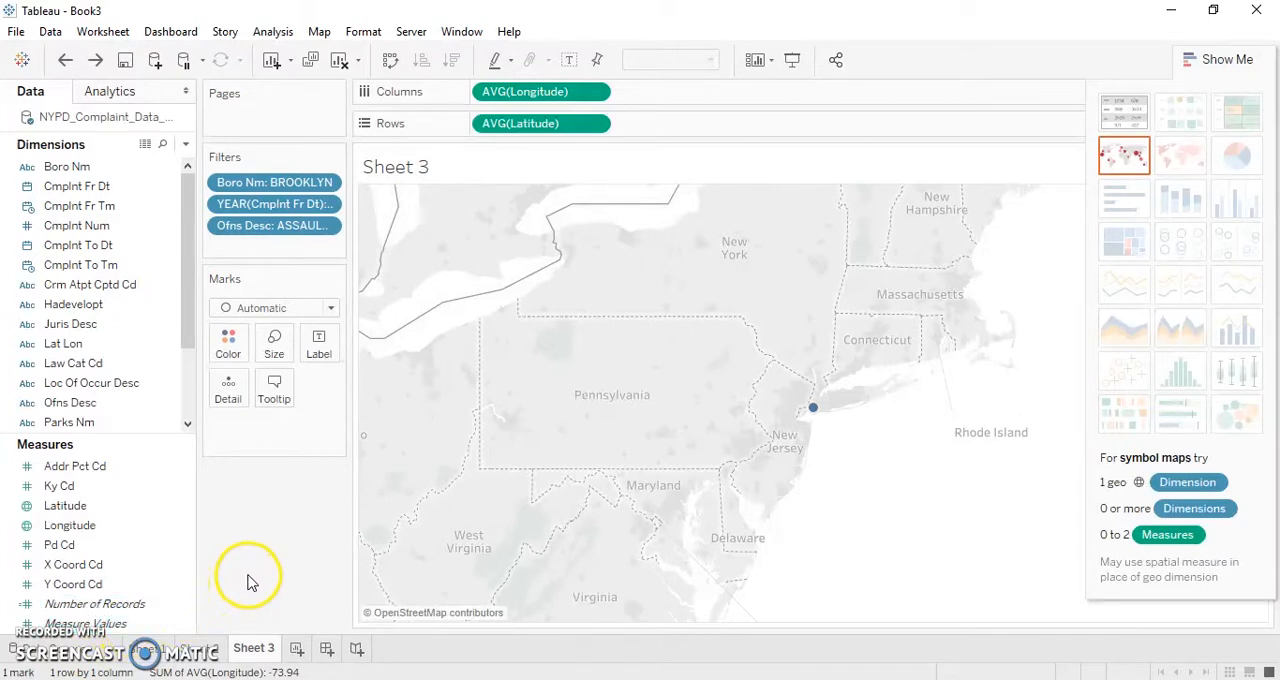
# - Add Cmplnt Fr Dt and Cmplnt Fr Tm to the map marks as Detail
pyautogui.click(106, 189)
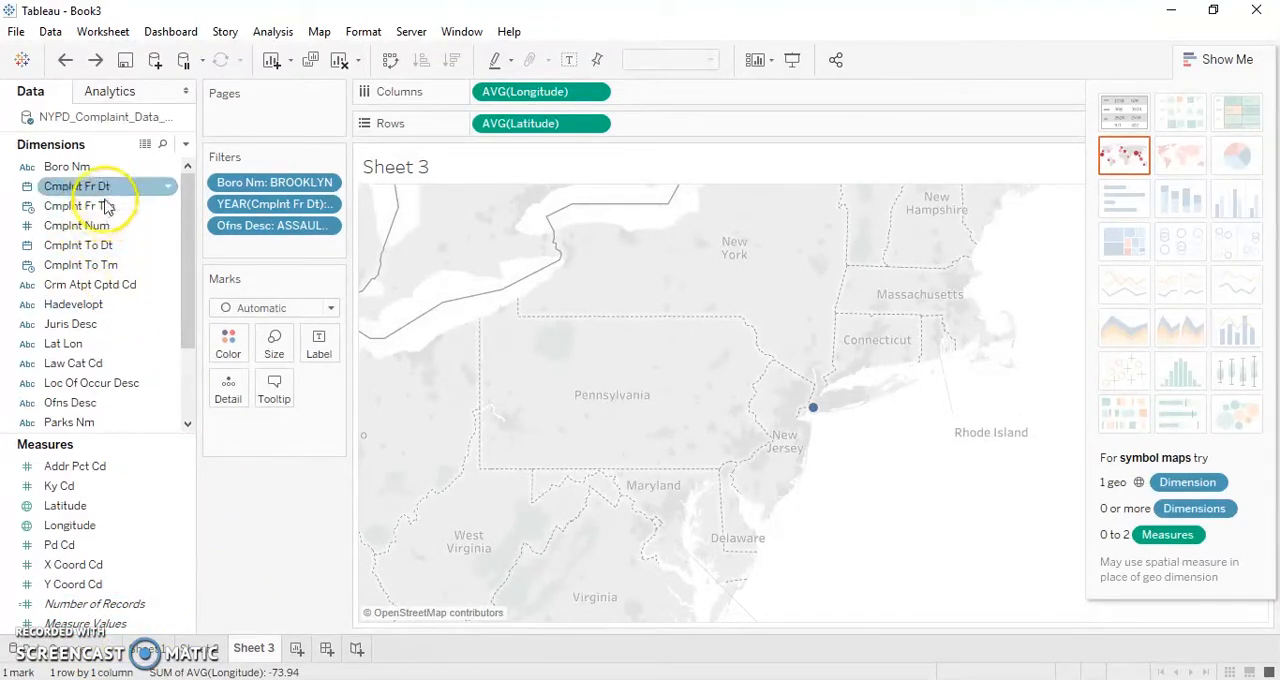
pyautogui.moveTo(108, 193); pyautogui.dragTo(226, 393)
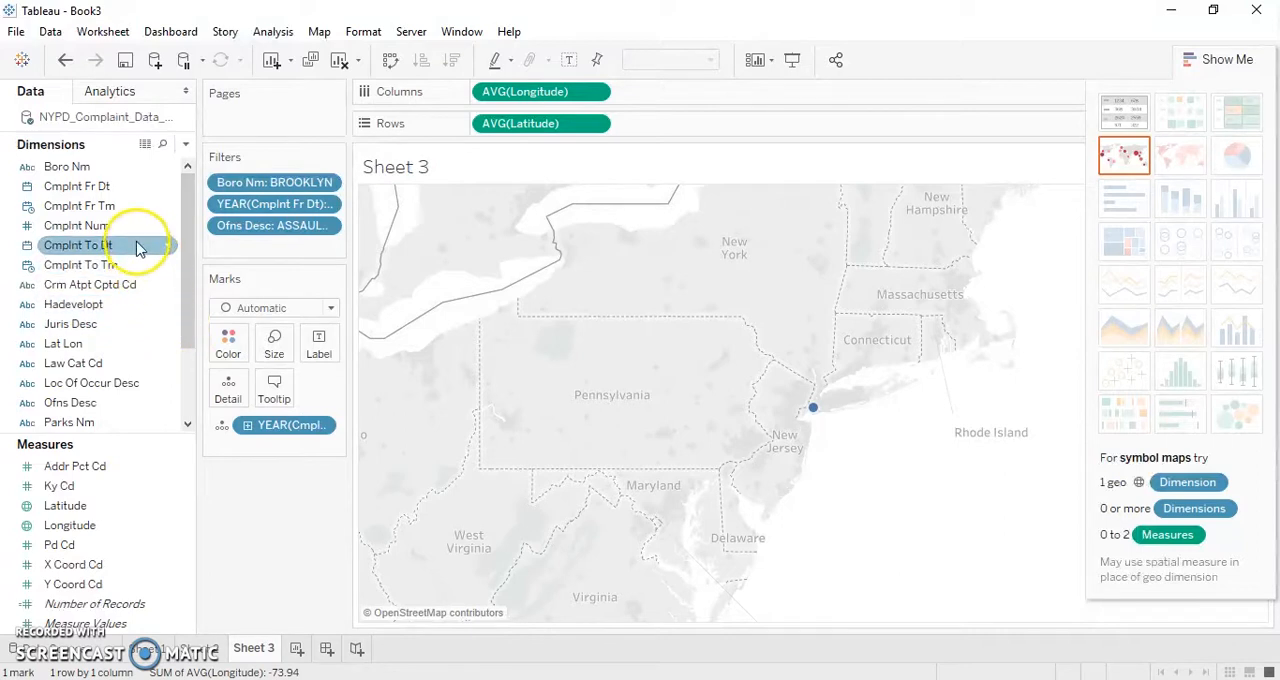
pyautogui.moveTo(127, 215); pyautogui.dragTo(228, 397)
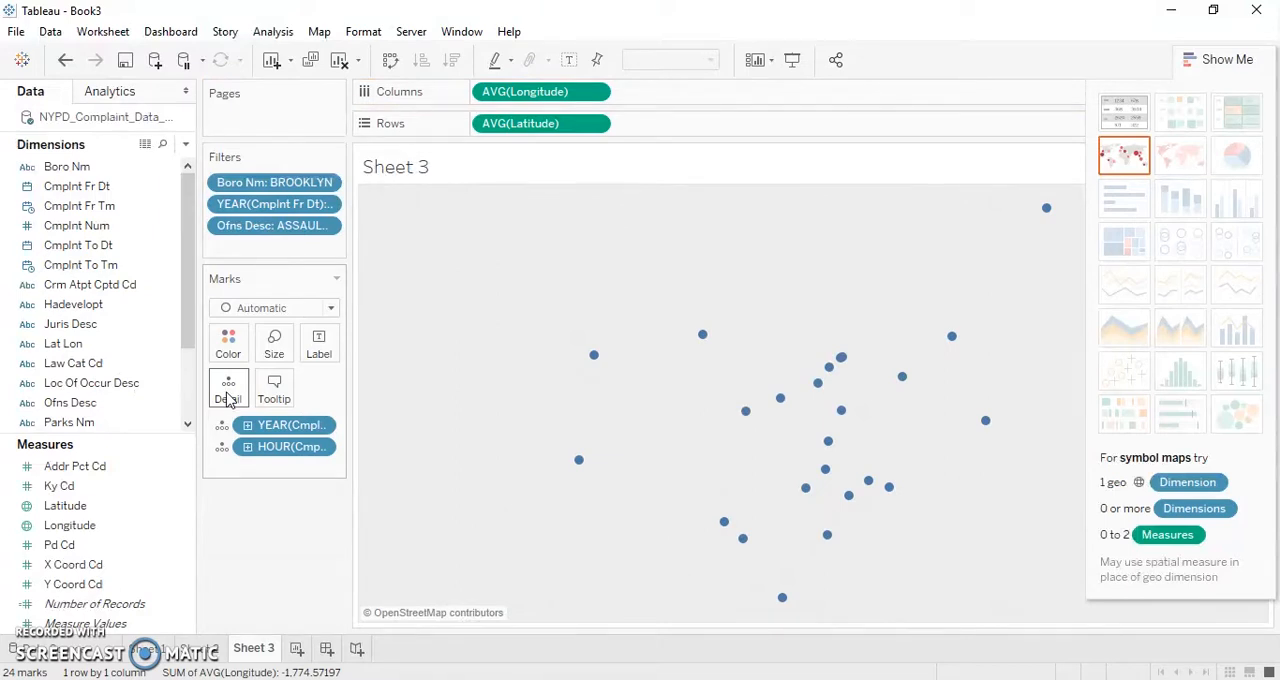
# - Set Cmplnt Fr Tm in the marks to a continuous Exact Date and inspect a complaint point in central Brooklyn
pyautogui.click(321, 449)
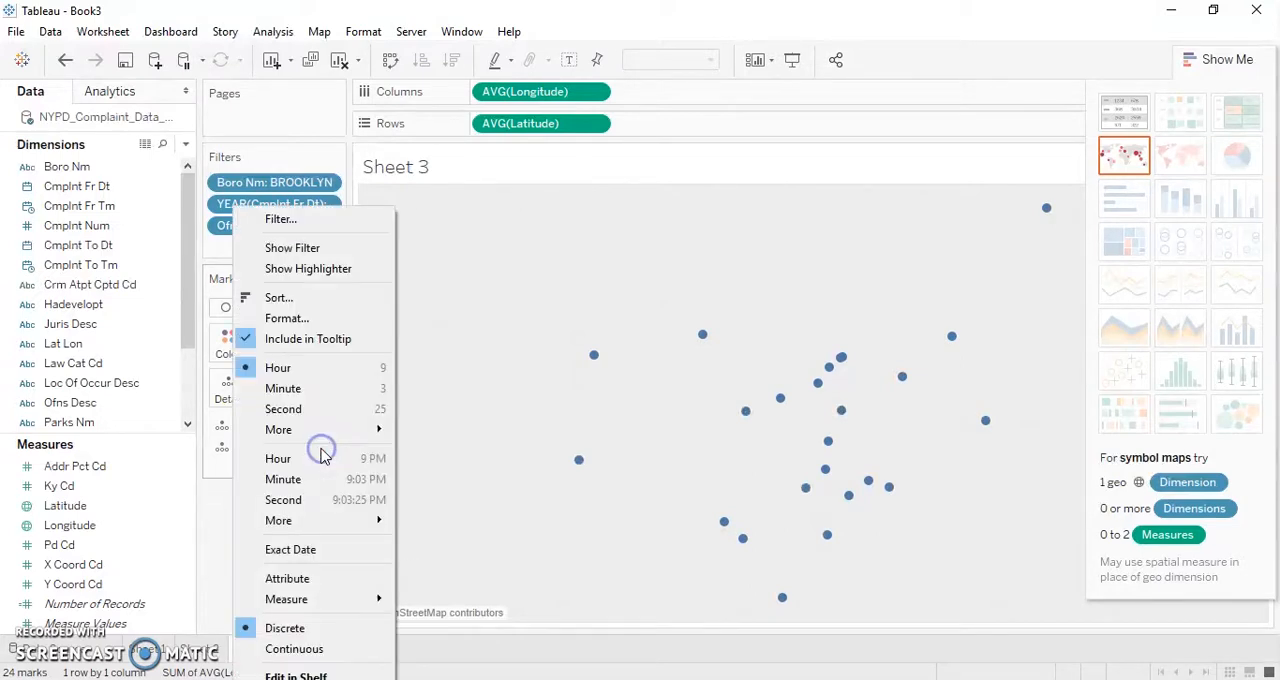
pyautogui.click(313, 549)
pyautogui.click(321, 451)
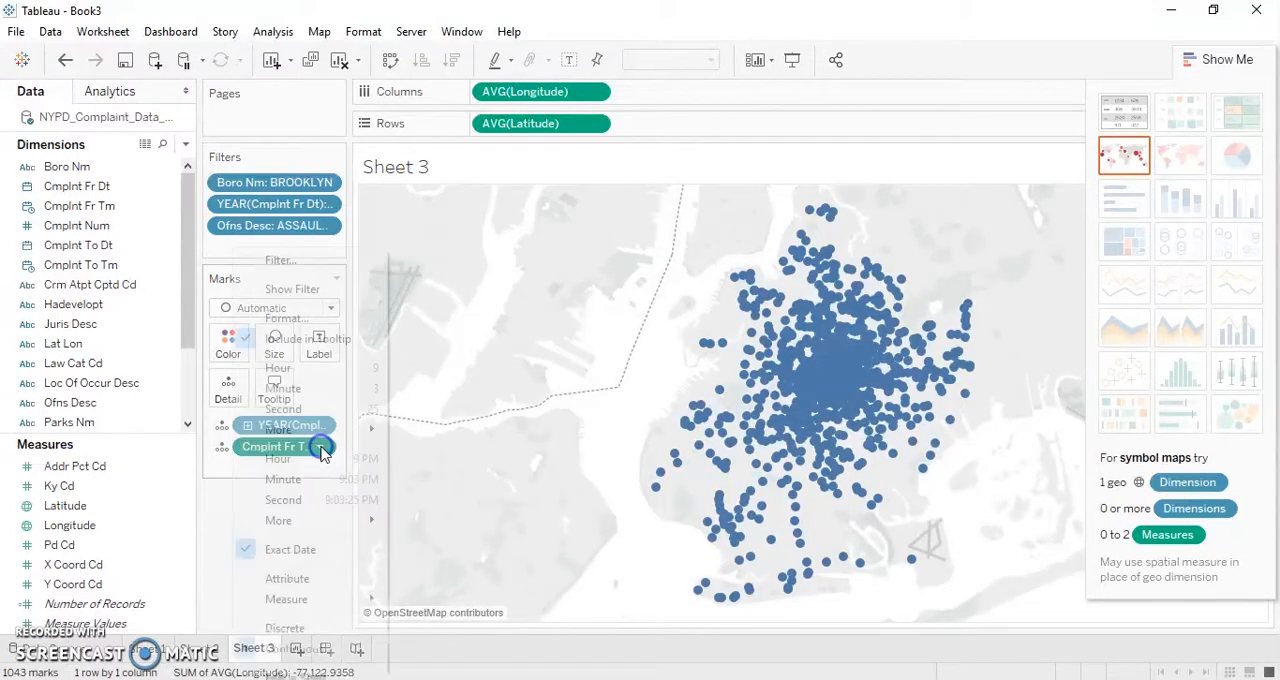
pyautogui.click(299, 652)
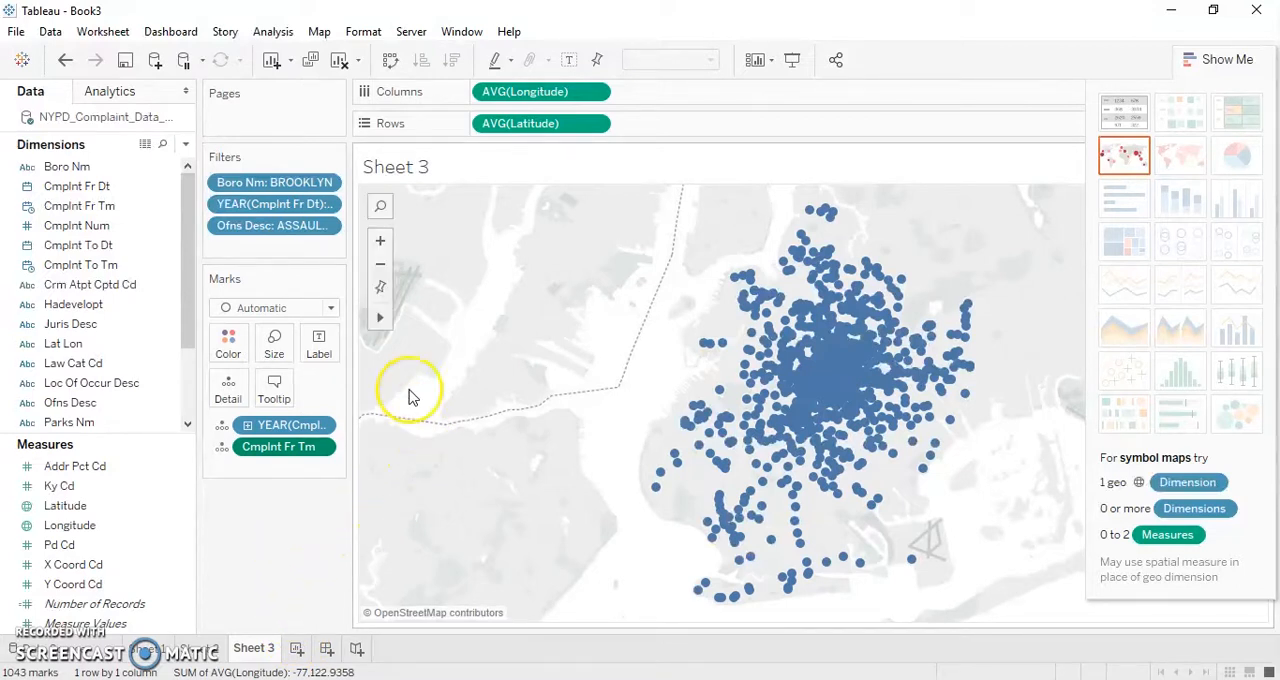
pyautogui.click(380, 246)
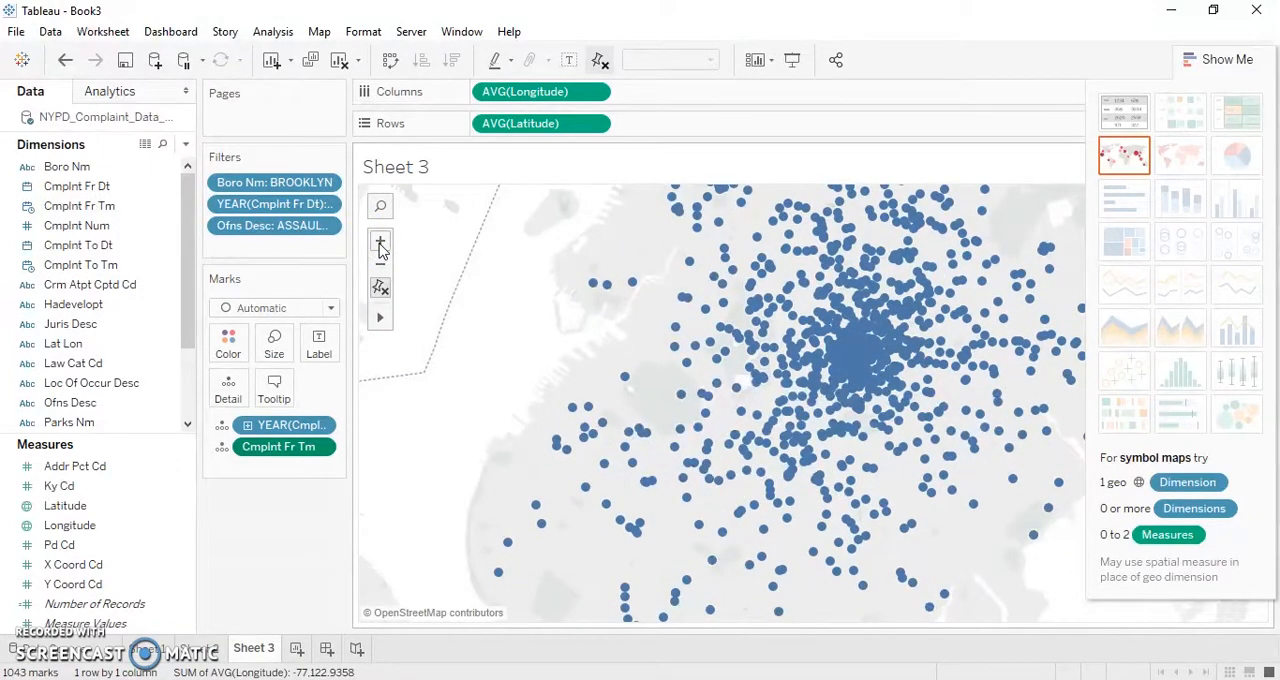
pyautogui.moveTo(843, 370)
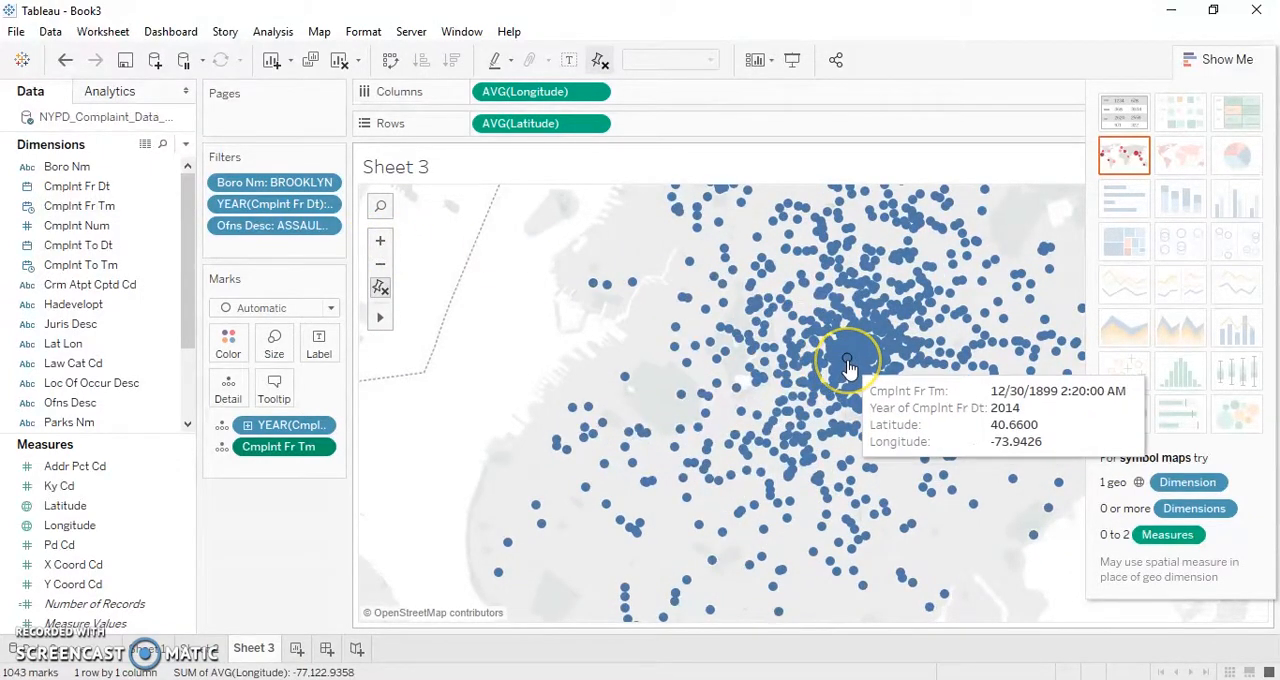